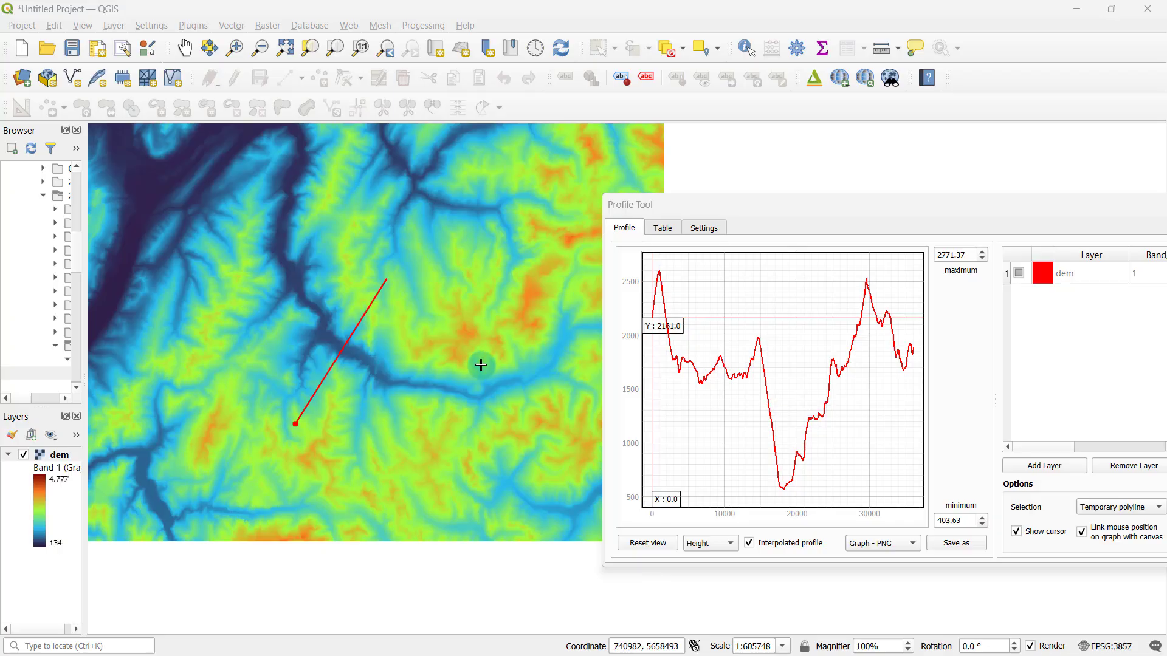
# - Scroll the Browser panel to bring the elevation_data folder holding dem.tif into view
pyautogui.scroll(1, 303, 414)
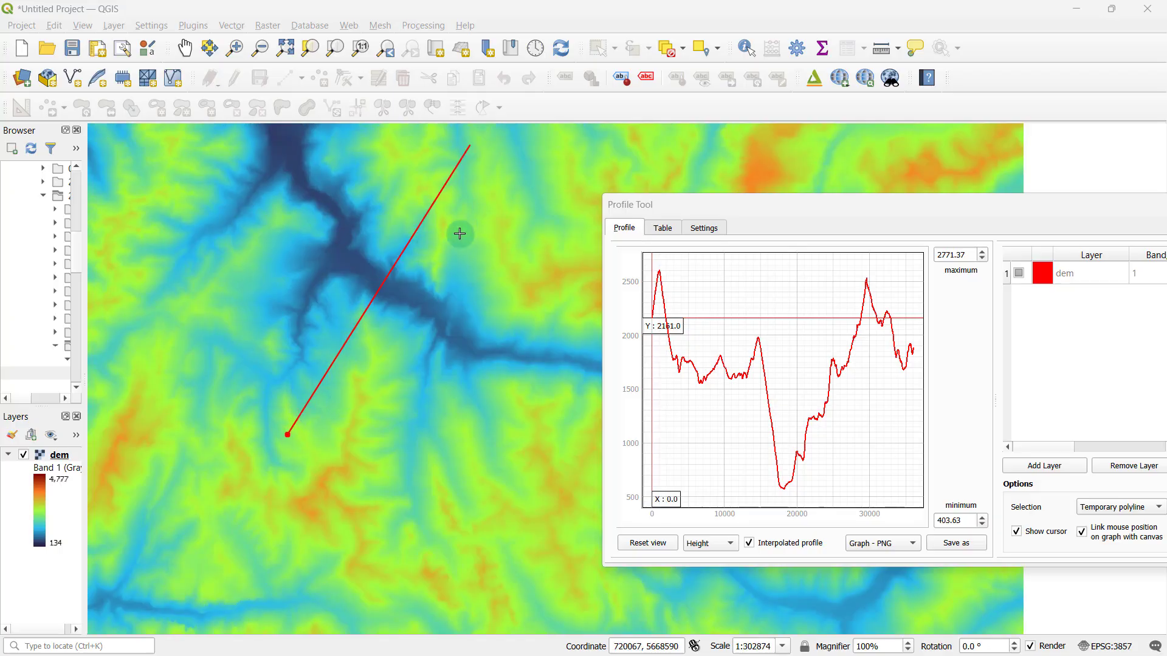
pyautogui.scroll(-1, 490, 356)
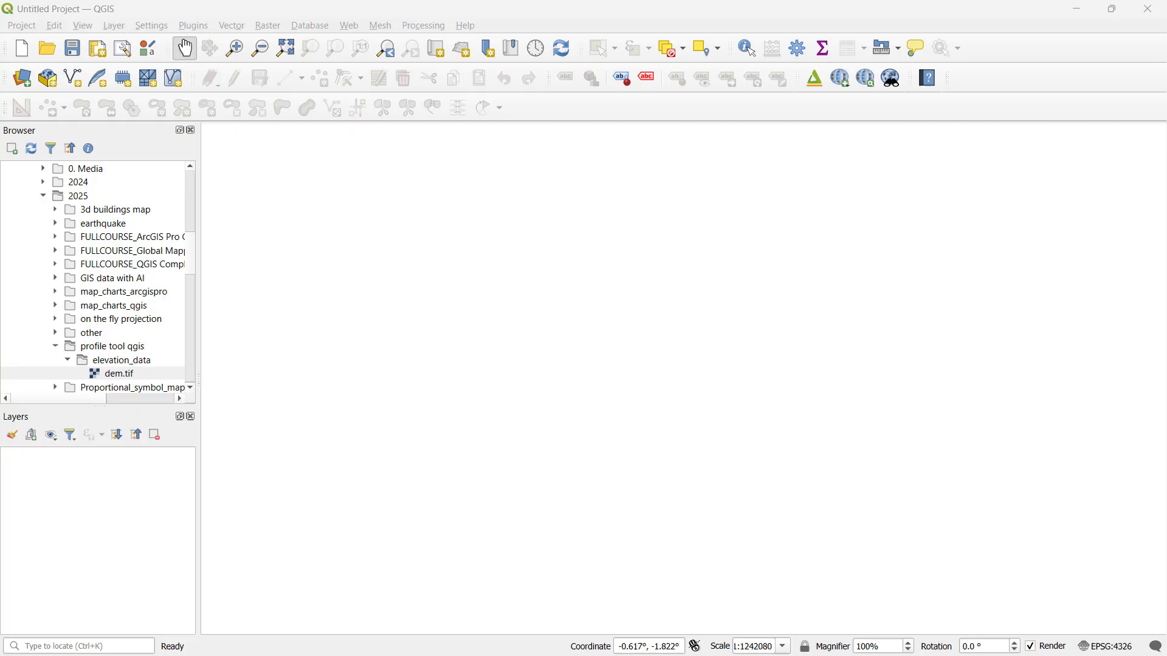
# - Drag dem.tif onto the map, minimize the File Explorer window, and narrow the side panels
pyautogui.click(118, 375)
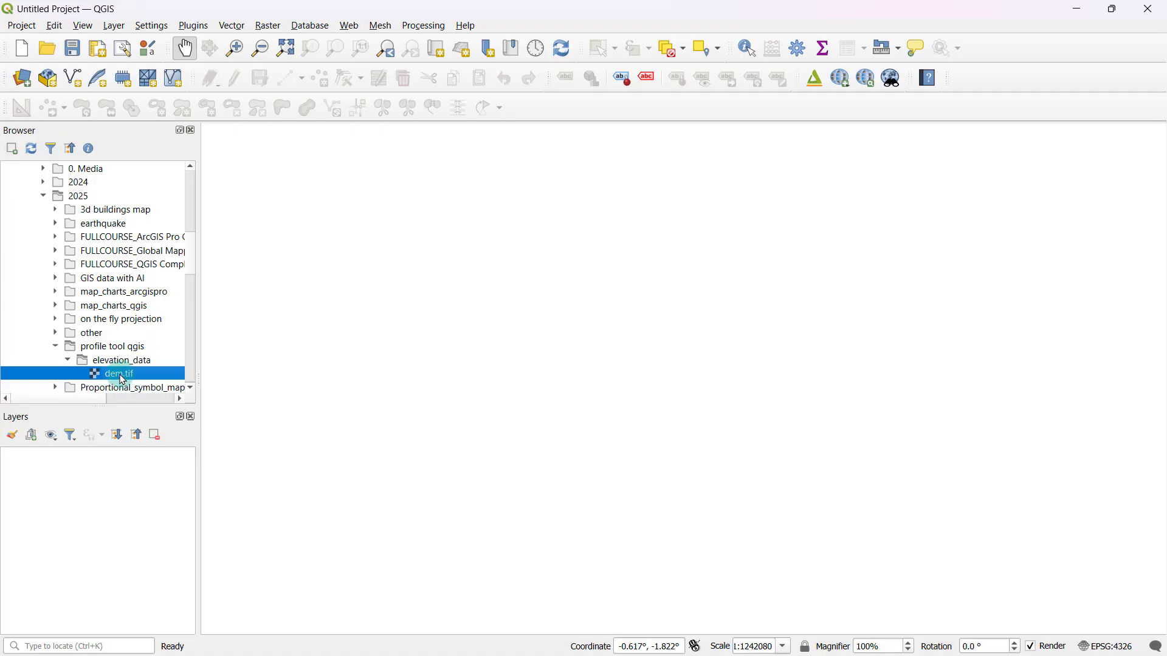
pyautogui.moveTo(122, 380); pyautogui.dragTo(541, 358)
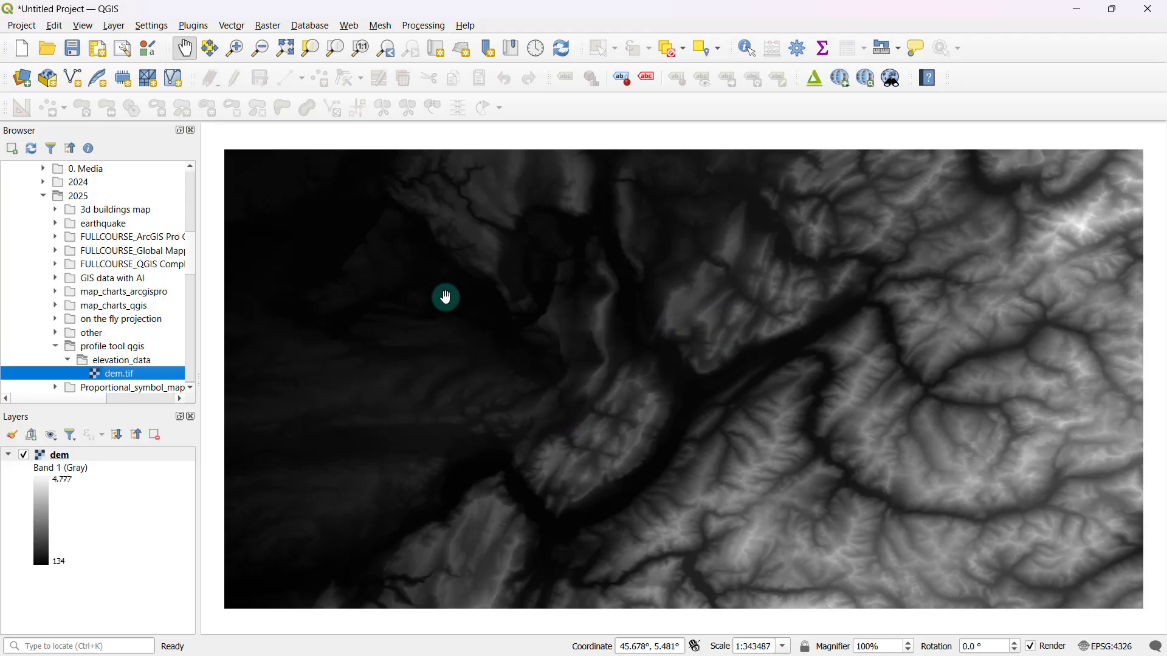
pyautogui.moveTo(669, 138); pyautogui.dragTo(574, 86)
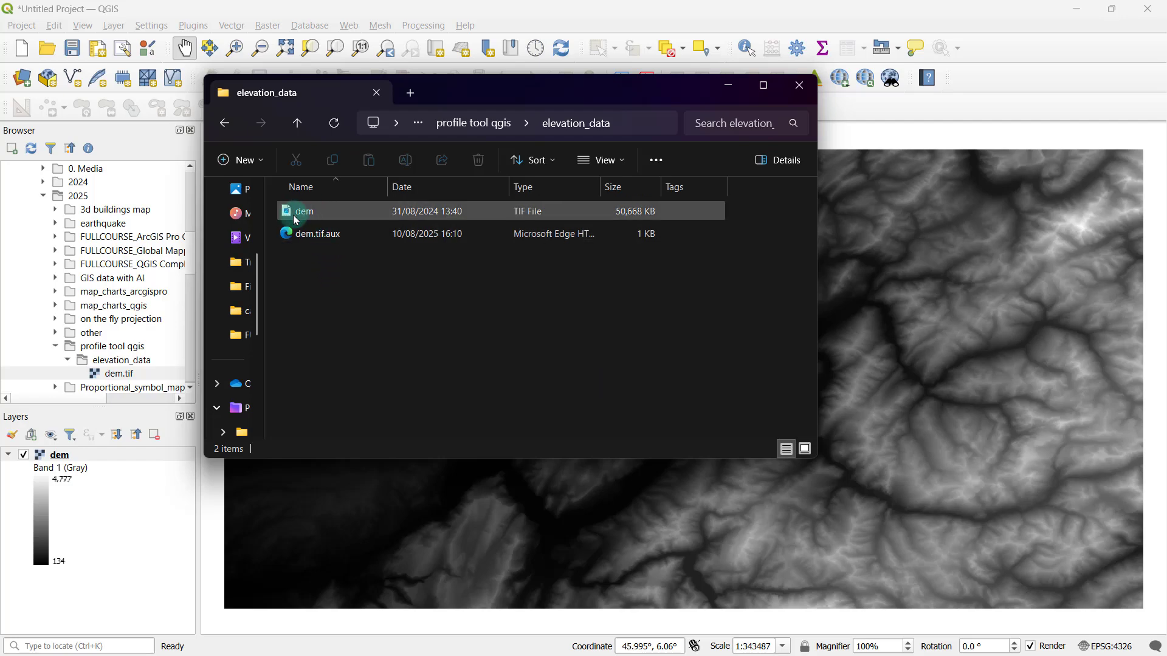
pyautogui.moveTo(321, 221)
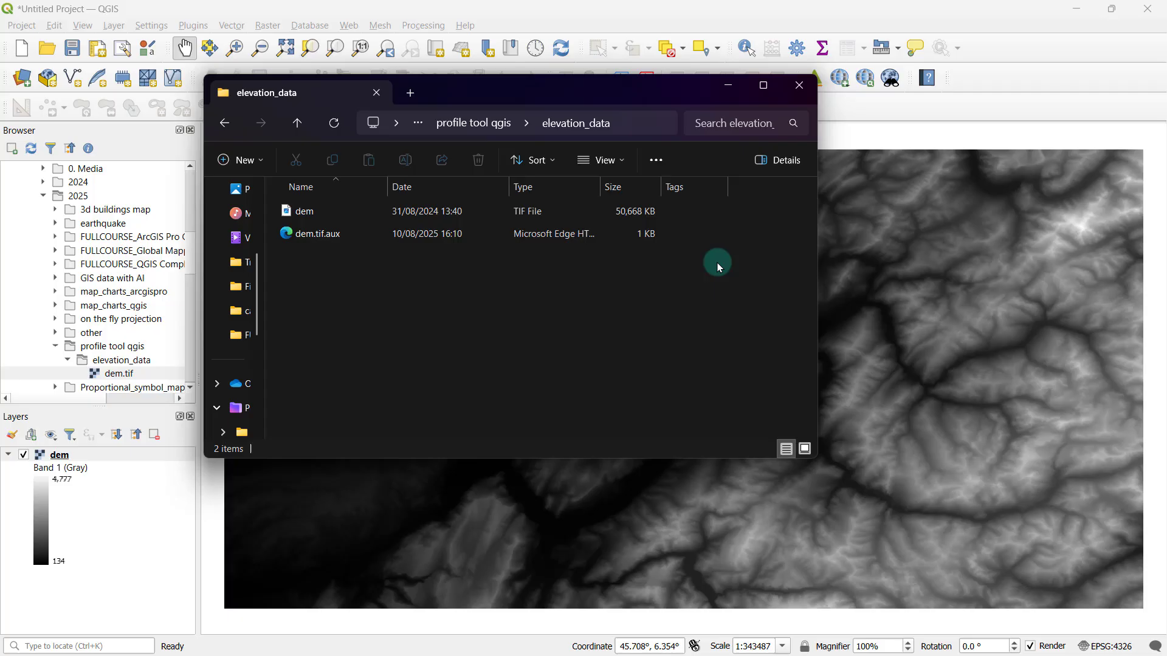
pyautogui.click(728, 85)
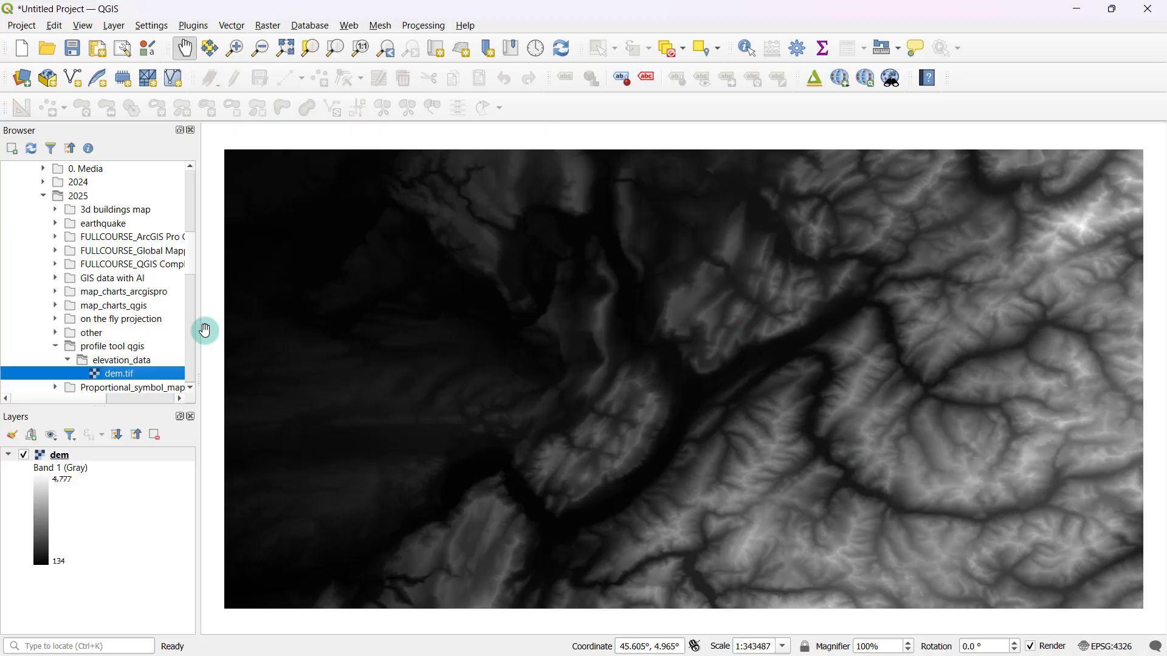
pyautogui.moveTo(198, 328); pyautogui.dragTo(140, 322)
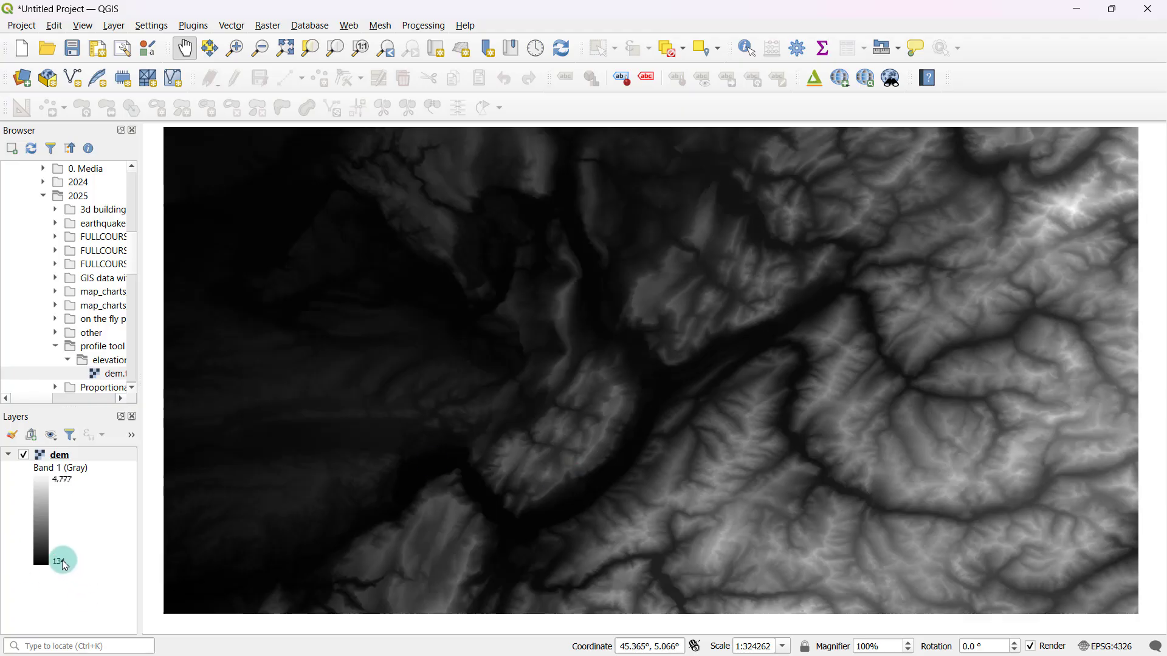
# - Set the dem layer's Symbology render type to Singleband pseudocolor
pyautogui.doubleClick(42, 521)
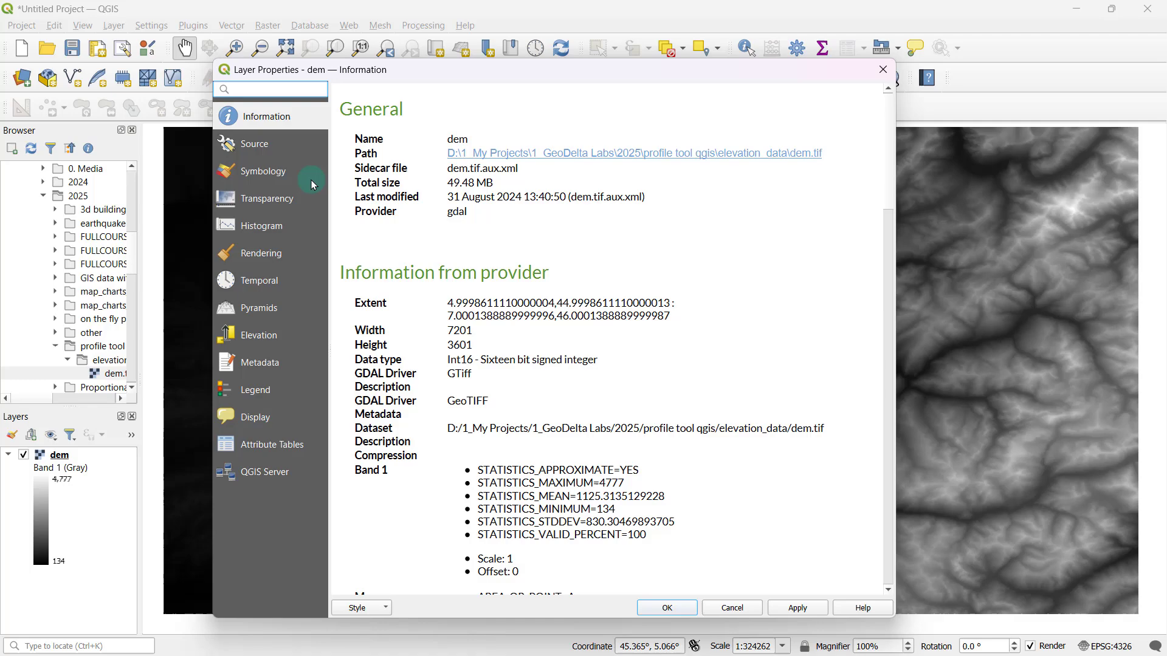
pyautogui.click(312, 79)
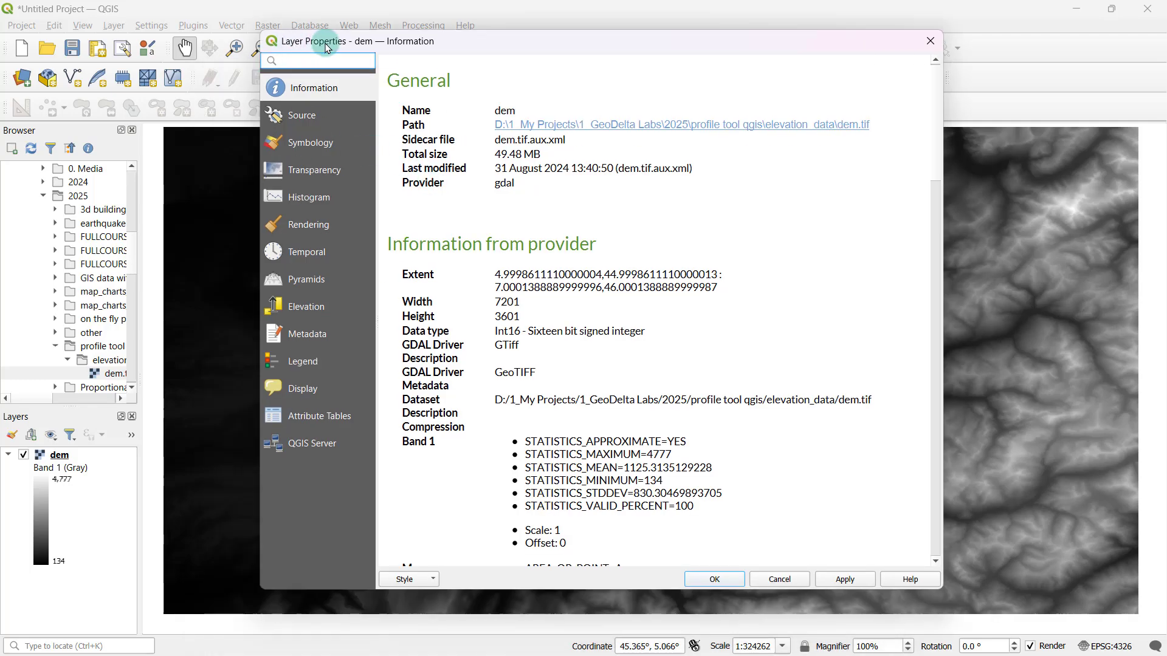
pyautogui.click(310, 146)
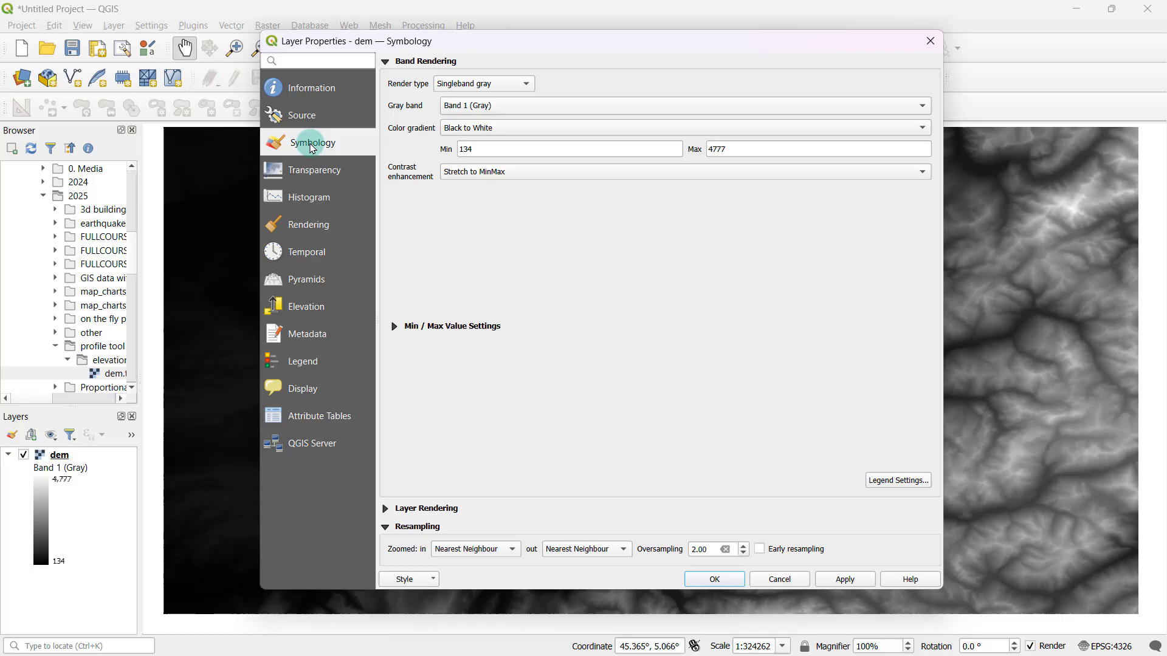
pyautogui.click(510, 85)
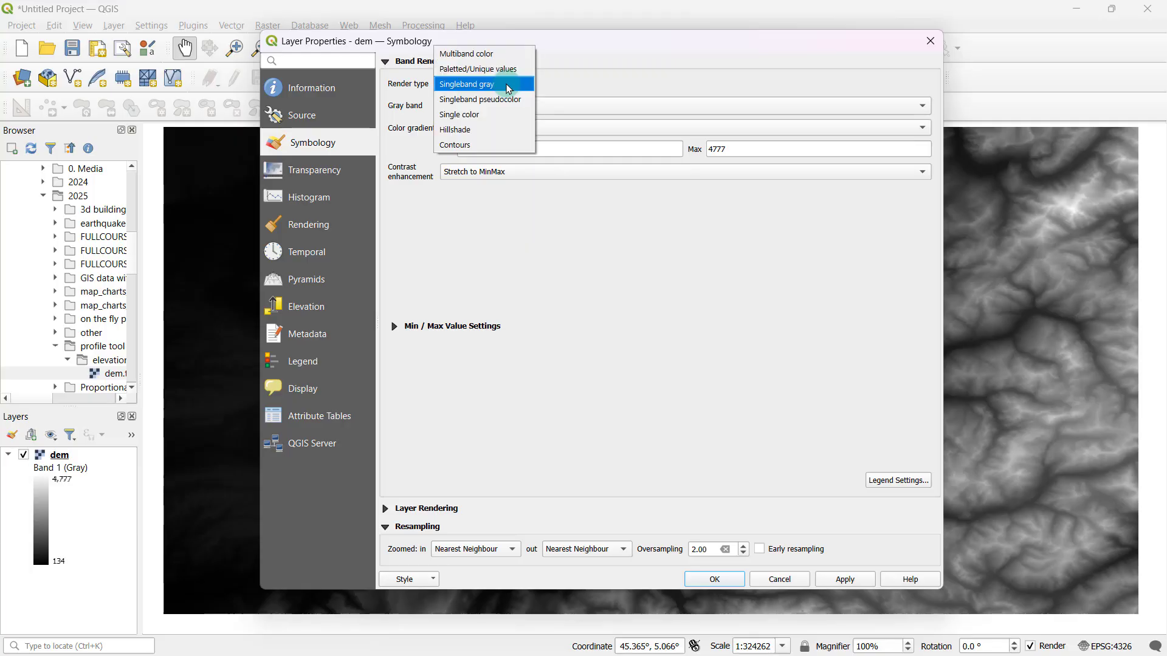
pyautogui.click(462, 101)
# - Preview the Mako ramp, then apply the Turbo colour ramp (134 to 4,777) and confirm
pyautogui.click(924, 191)
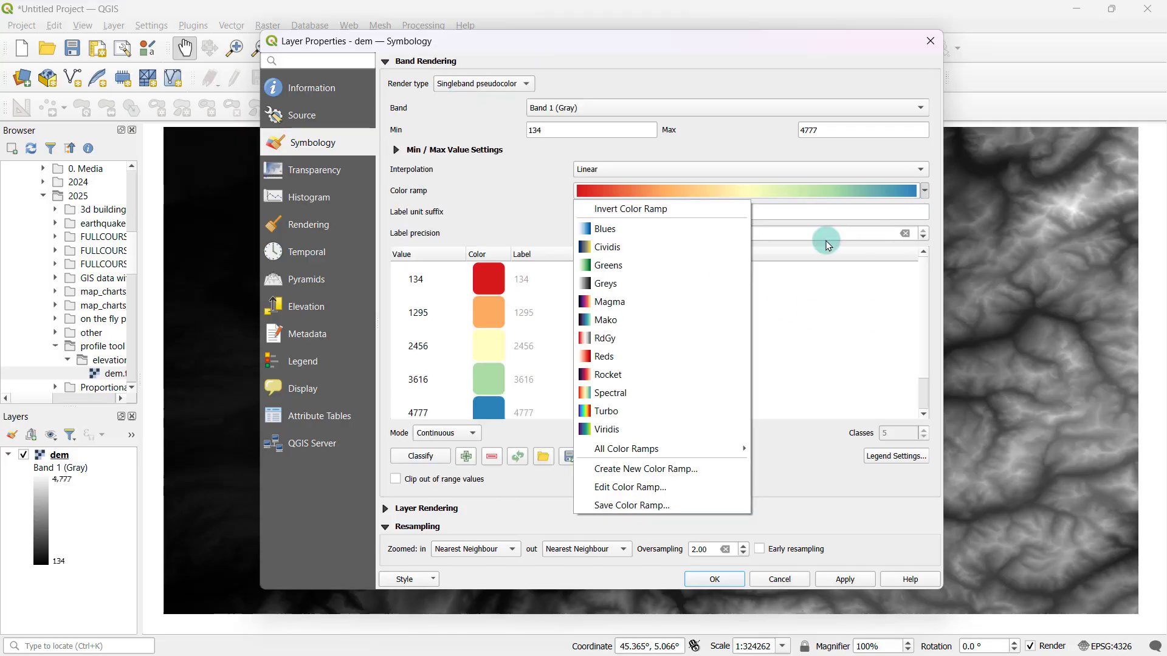
pyautogui.moveTo(671, 450)
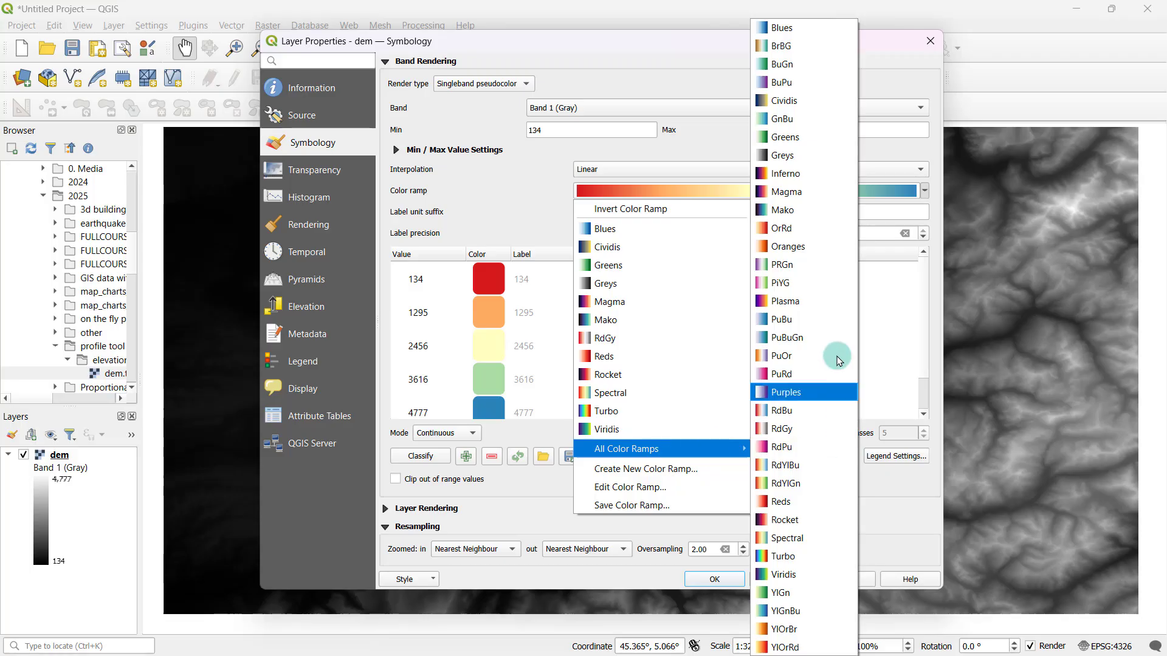
pyautogui.click(782, 212)
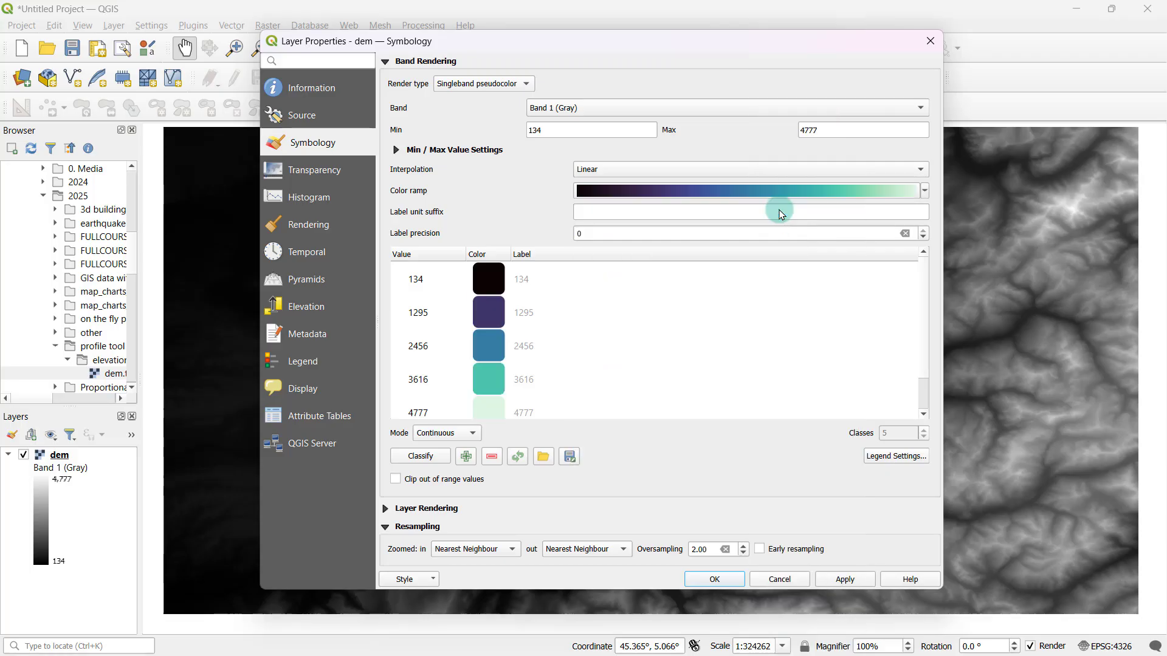
pyautogui.click(846, 579)
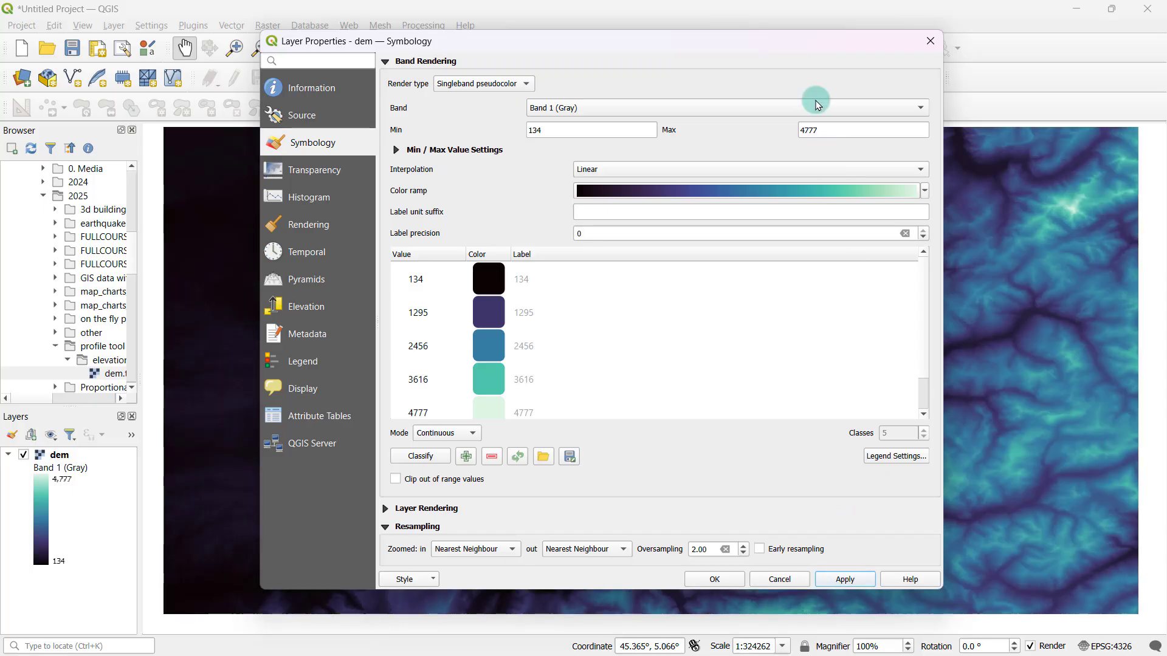
pyautogui.moveTo(802, 41); pyautogui.dragTo(770, 79)
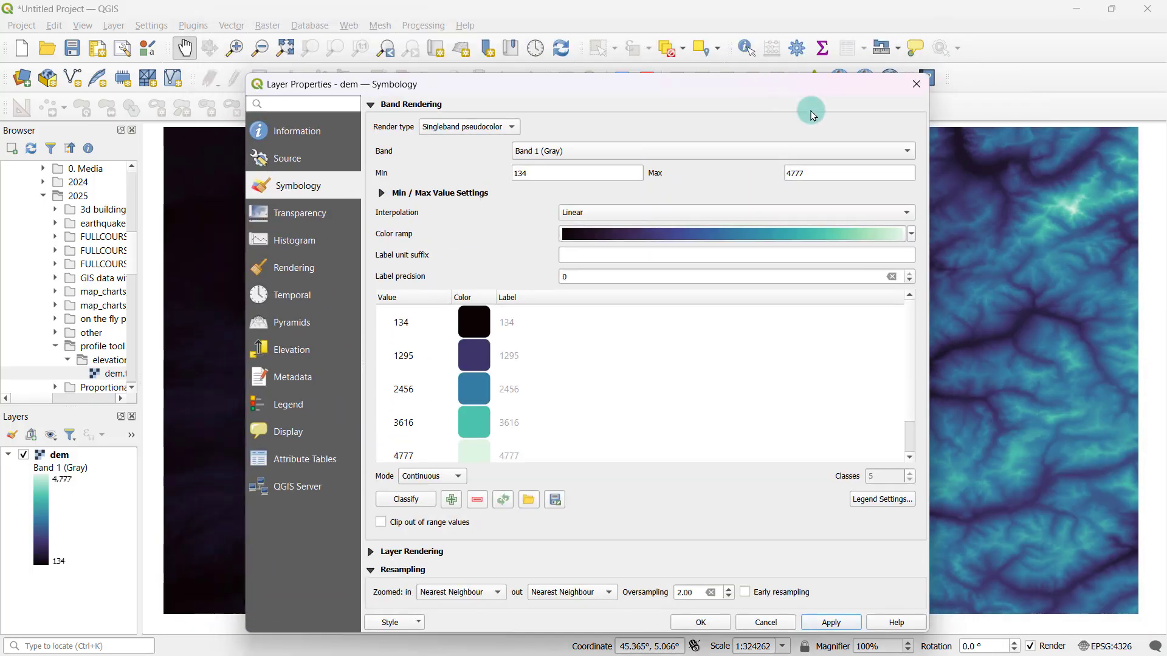
pyautogui.click(912, 234)
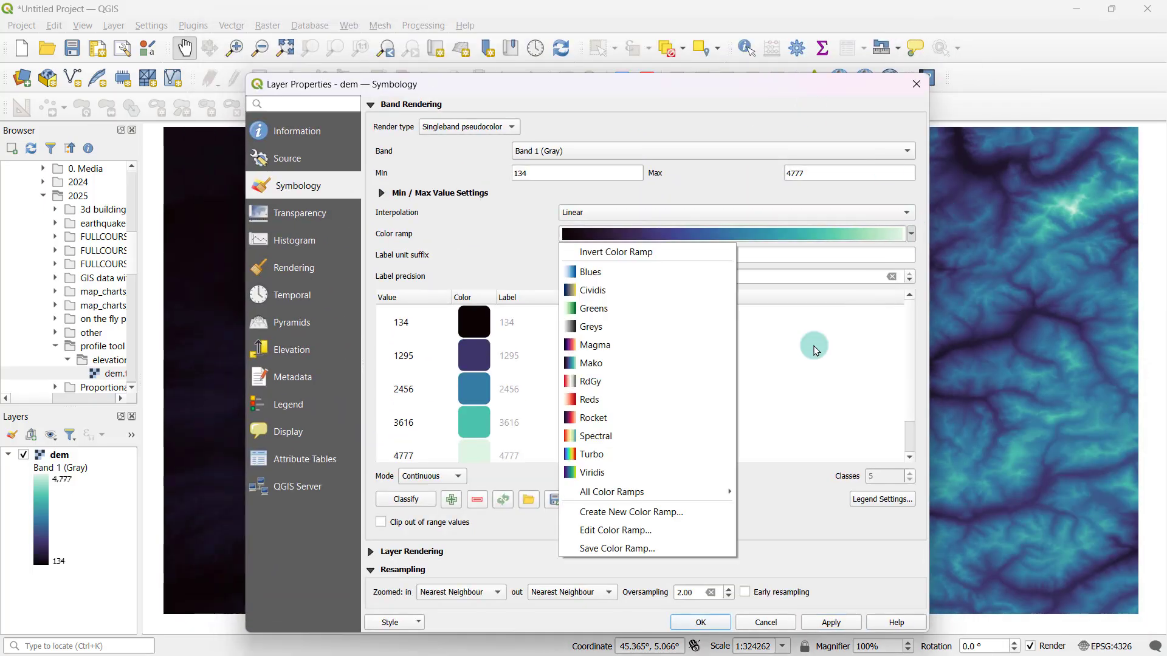
pyautogui.click(651, 454)
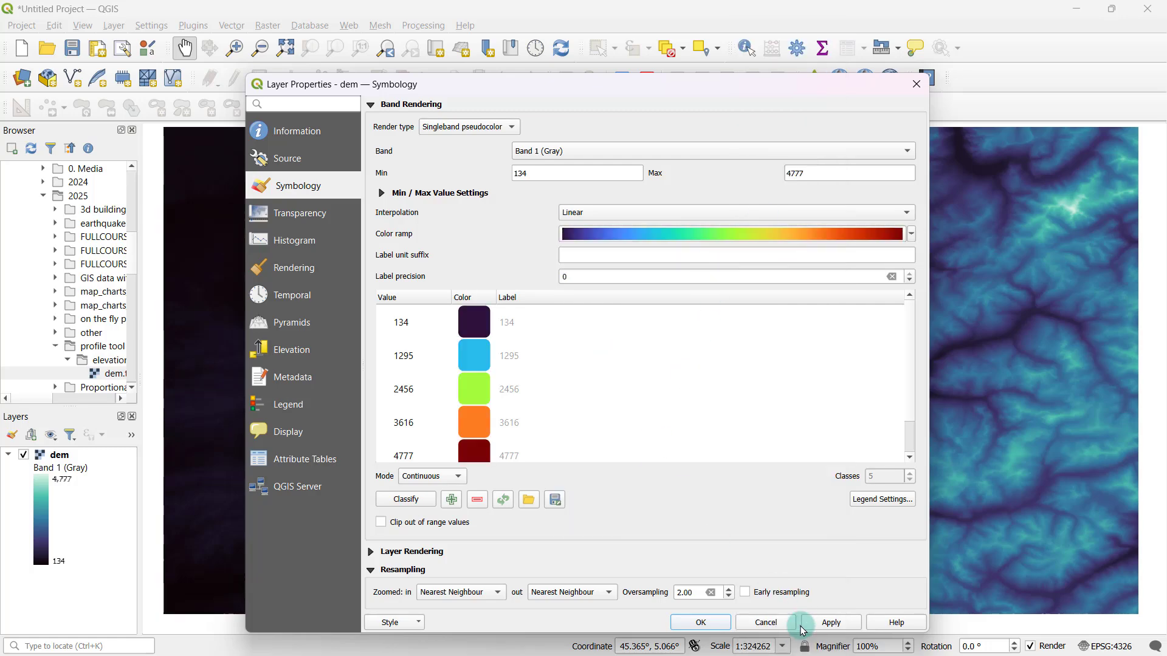
pyautogui.click(831, 622)
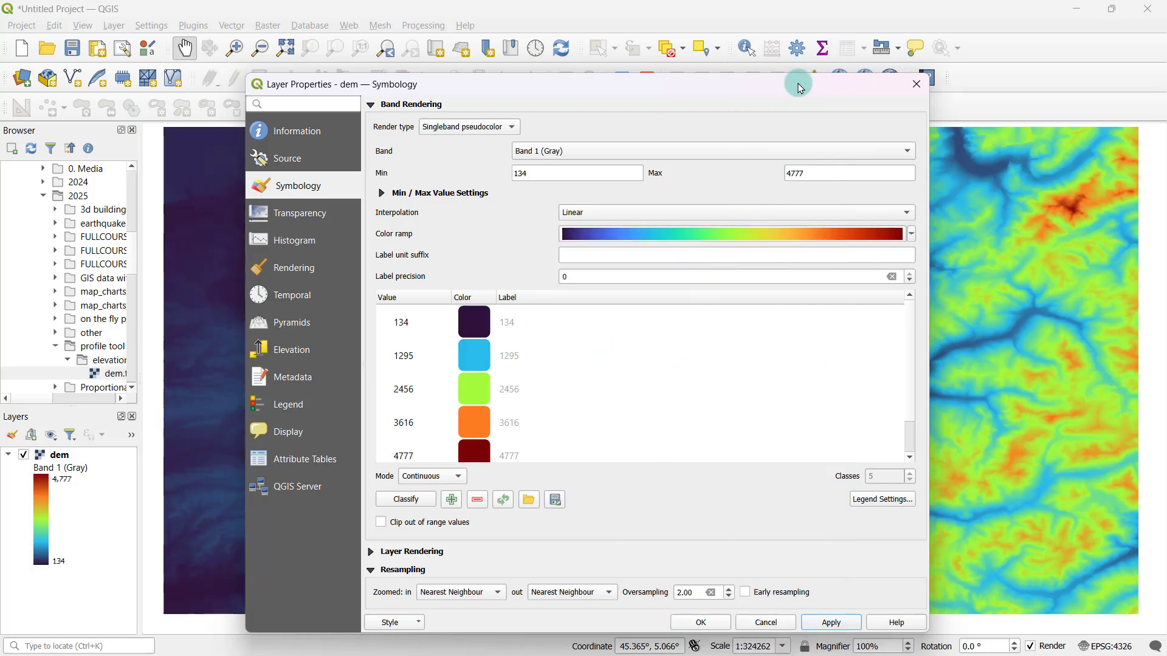
pyautogui.moveTo(797, 83)
pyautogui.mouseDown()
pyautogui.moveTo(495, 166)
pyautogui.moveTo(800, 73)
pyautogui.mouseUp()
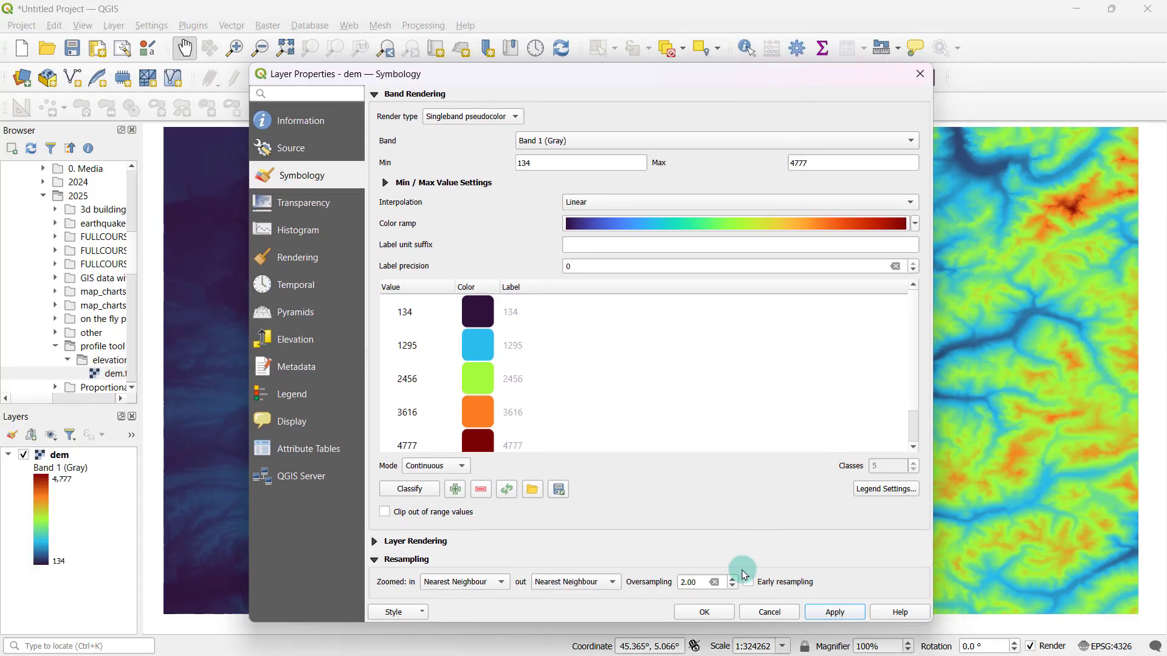
pyautogui.click(715, 612)
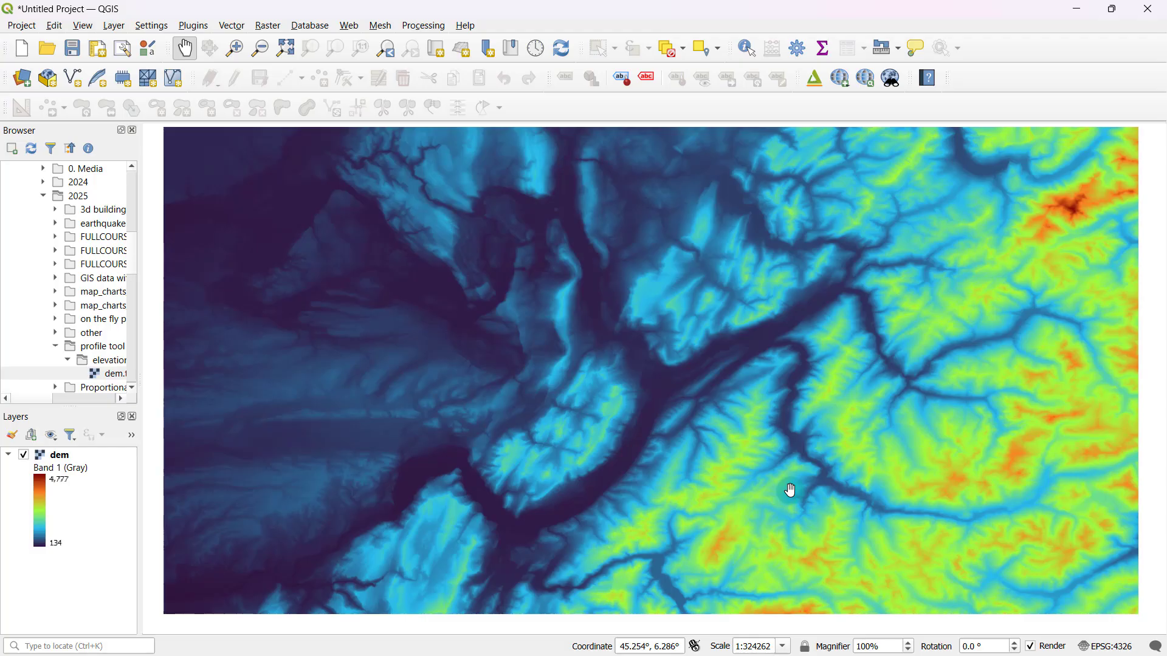
# - Open the Manage and Install Plugins dialog from the Plugins menu
pyautogui.click(183, 28)
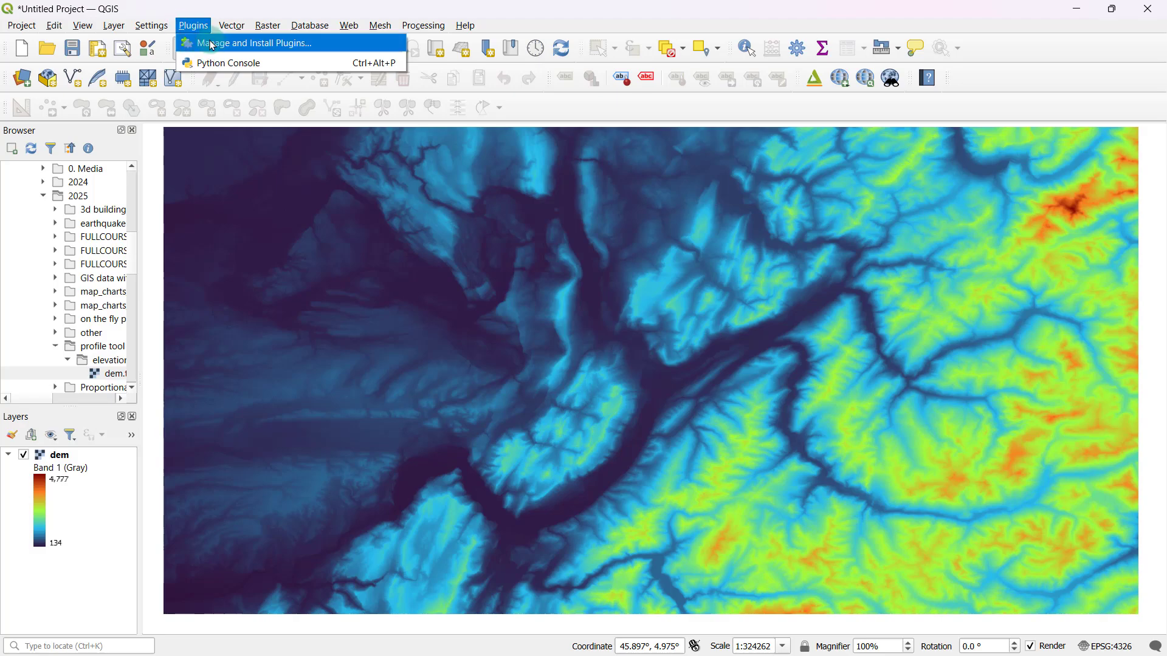
pyautogui.click(250, 44)
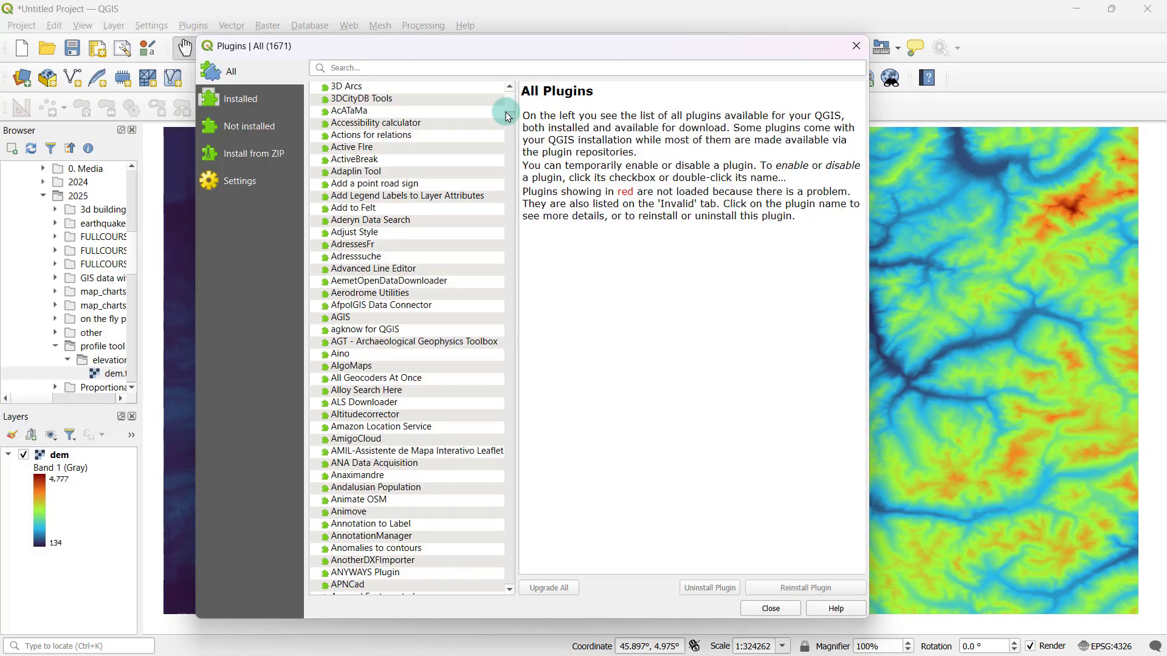
pyautogui.moveTo(506, 100)
pyautogui.mouseDown()
pyautogui.moveTo(519, 308)
pyautogui.moveTo(490, 555)
pyautogui.moveTo(513, 381)
pyautogui.moveTo(513, 83)
pyautogui.mouseUp()
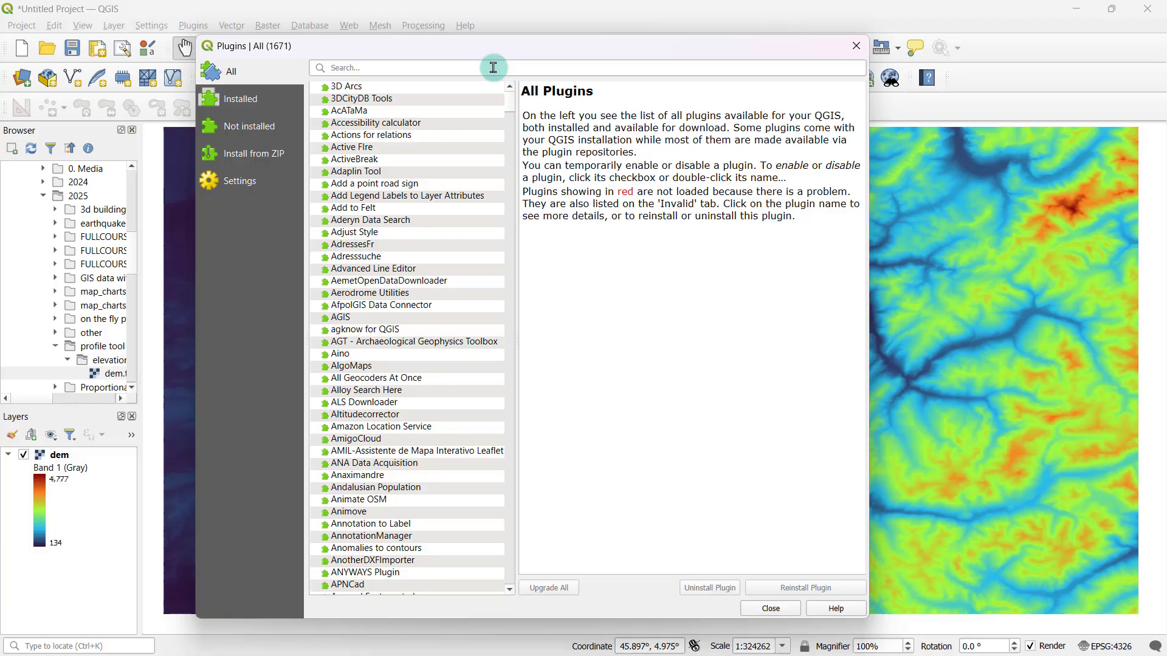
# - Search for 'Profile Tool' and install the Profile tool plugin, version 4.3.2
pyautogui.click(496, 62)
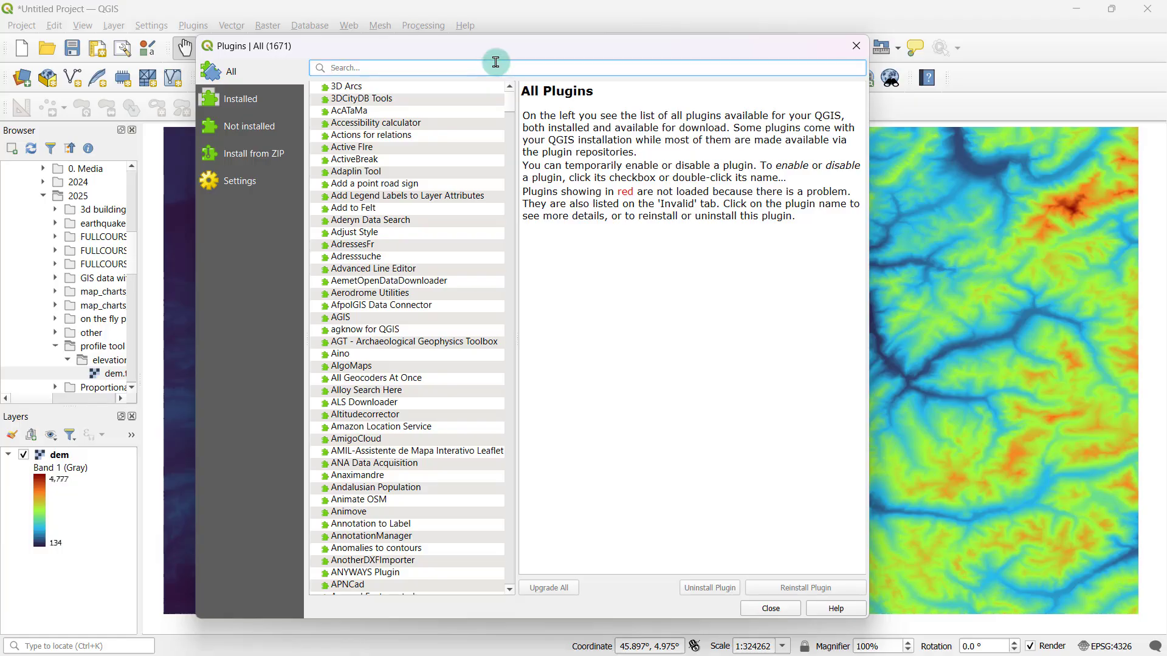
pyautogui.write('Profile To')
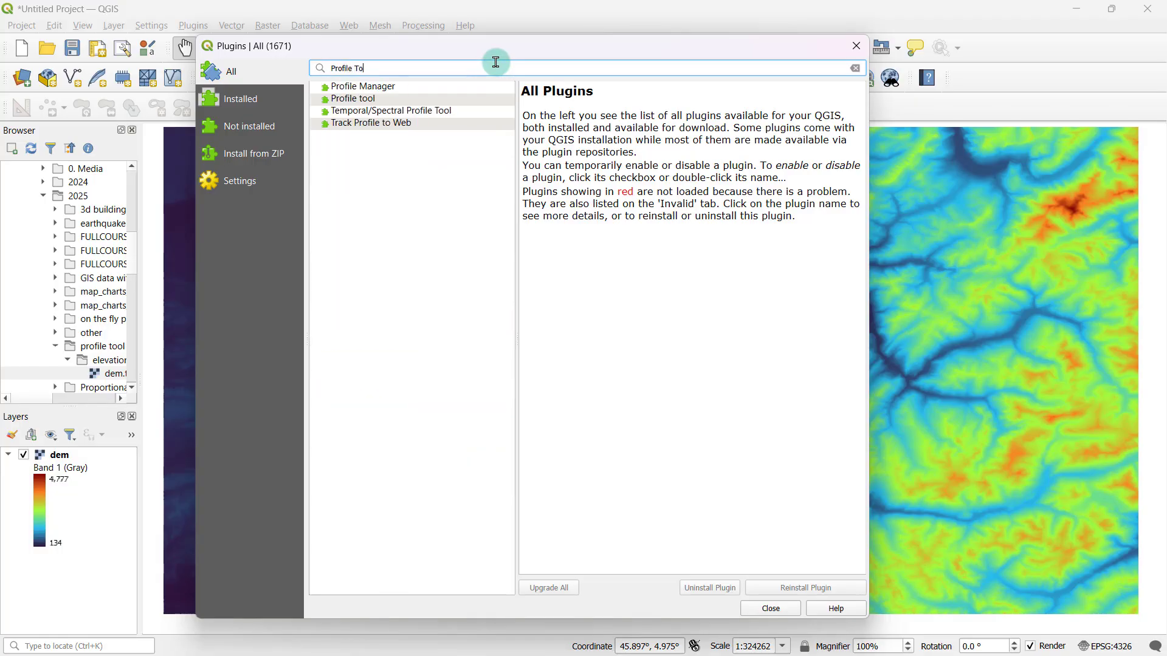
pyautogui.write('ol')
pyautogui.moveTo(395, 68); pyautogui.dragTo(326, 82)
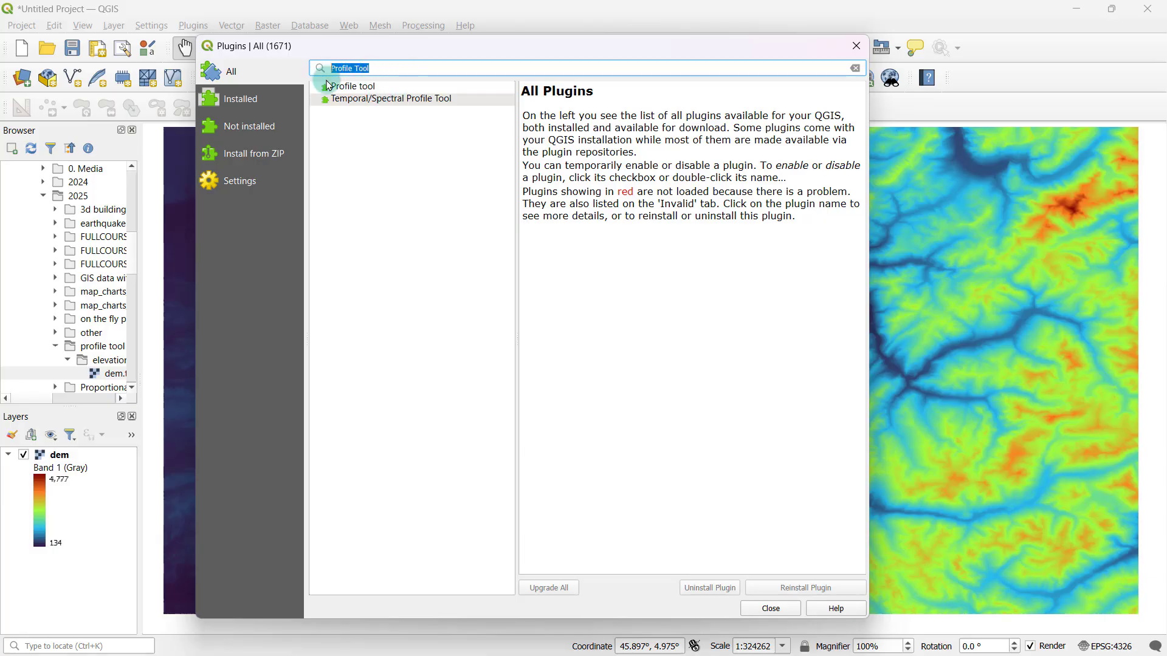
pyautogui.click(360, 89)
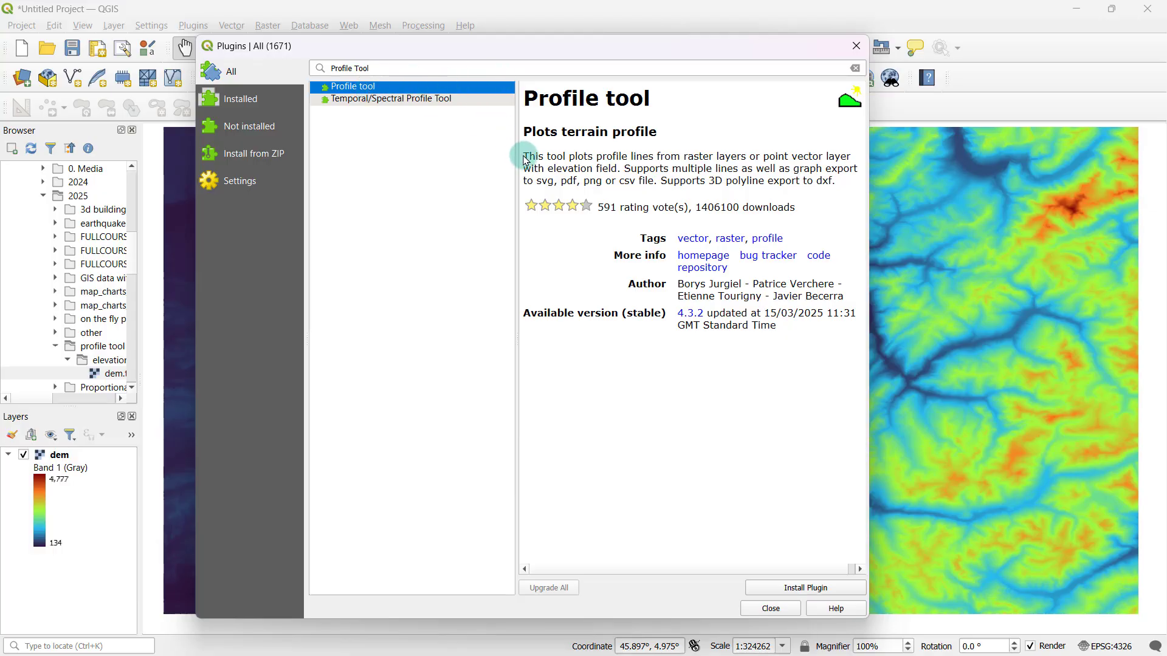
pyautogui.moveTo(571, 156); pyautogui.dragTo(754, 156)
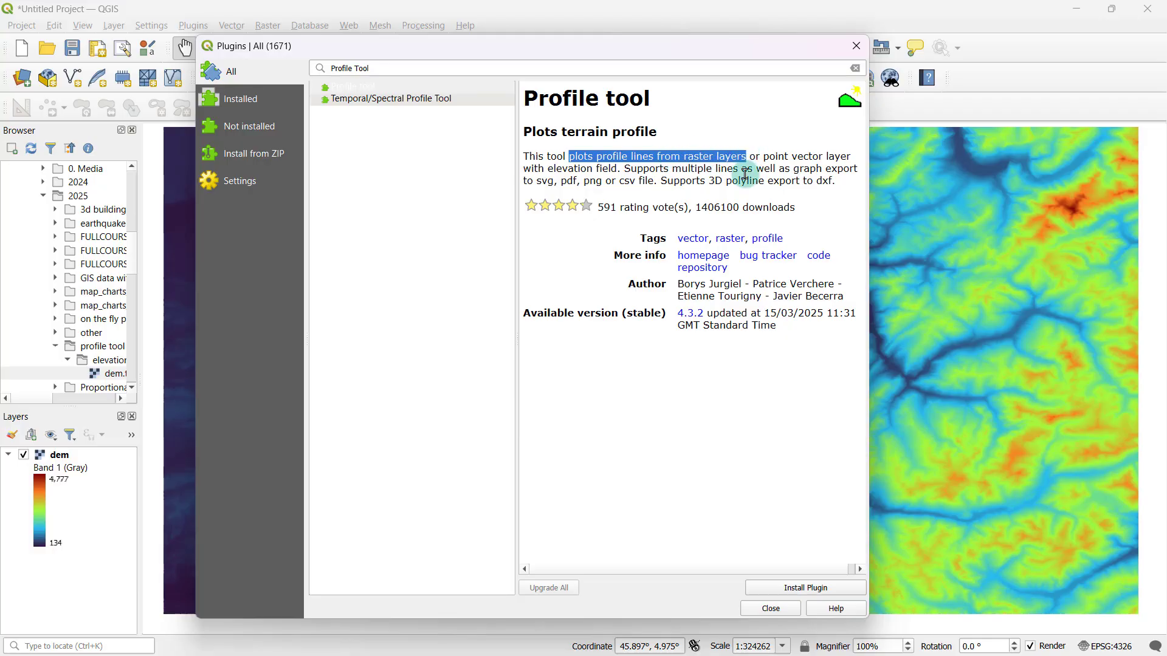
pyautogui.click(709, 378)
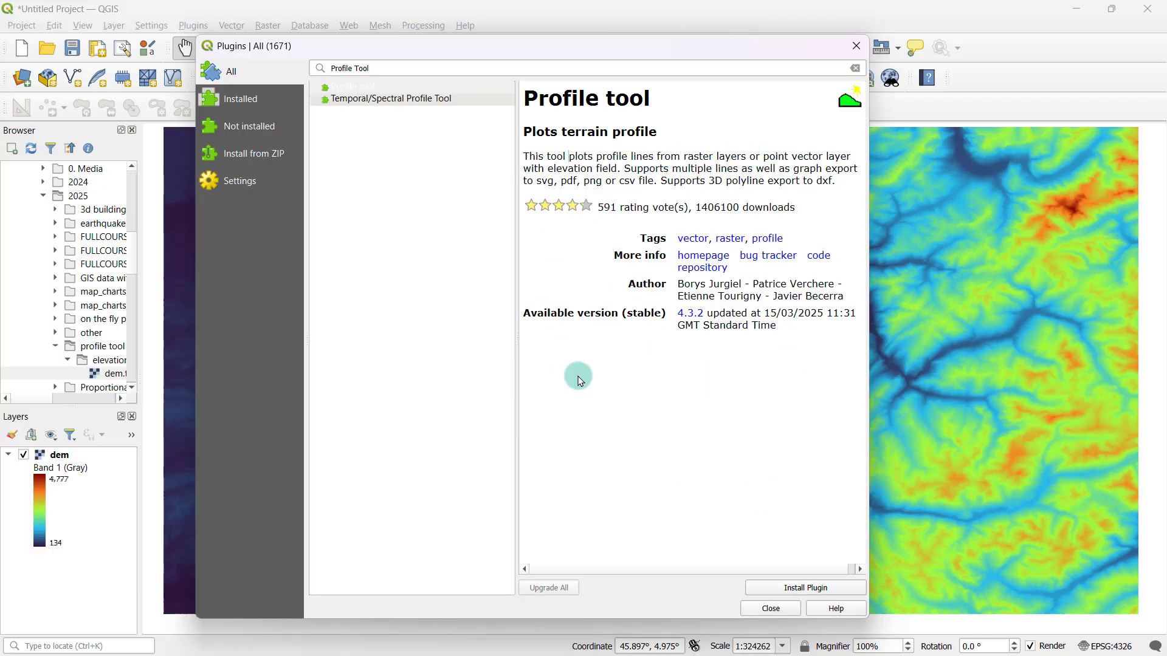
pyautogui.click(789, 589)
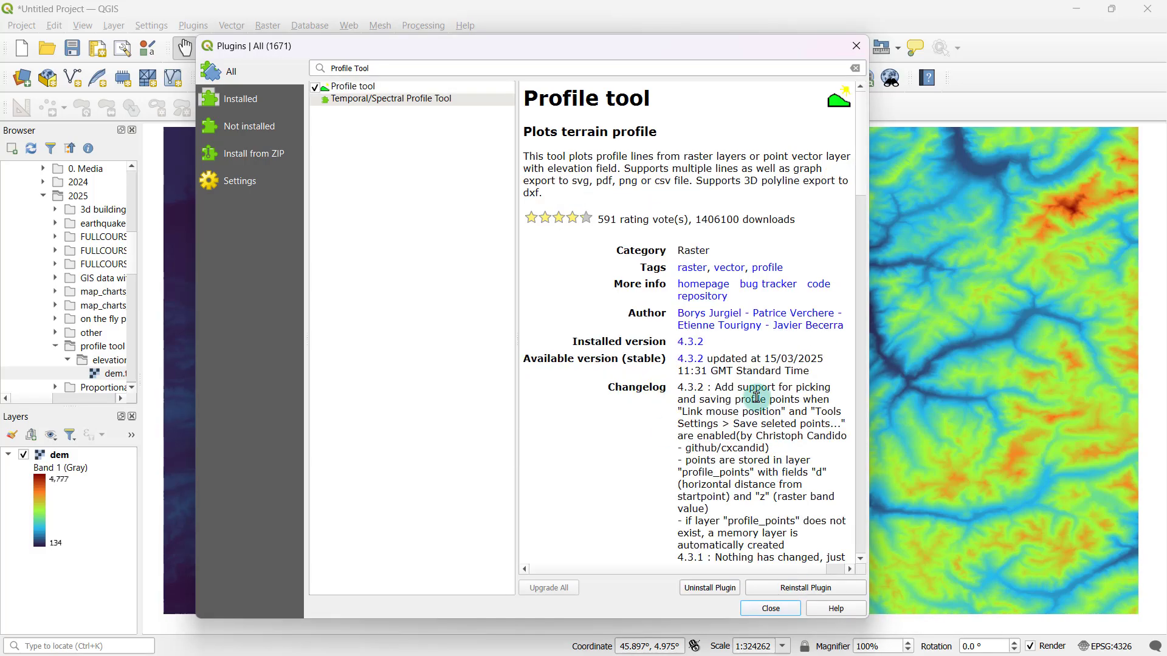
# - Close the plugin manager and dock the Profile Tool Terrain profile panel beneath a taller map
pyautogui.click(771, 609)
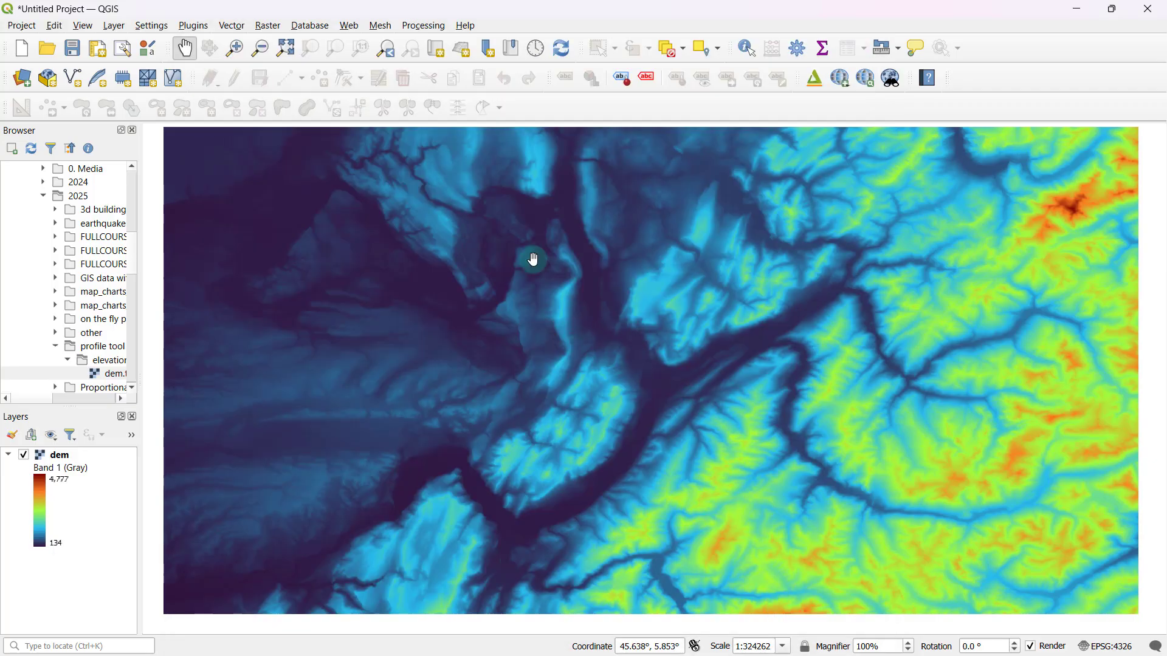
pyautogui.click(200, 27)
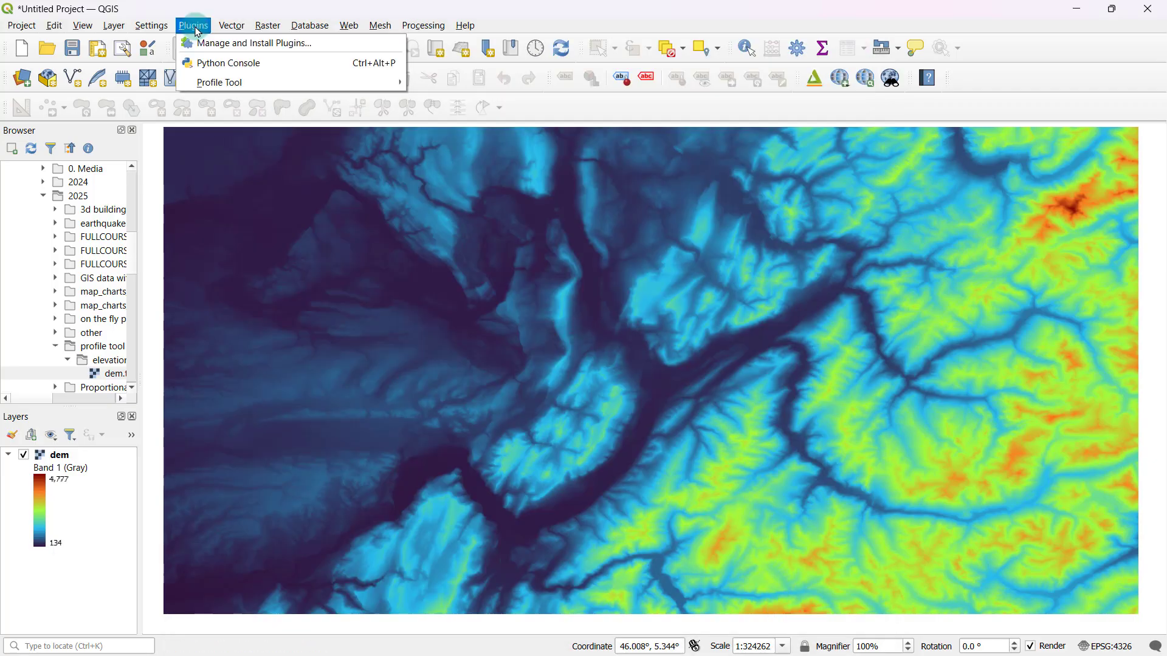
pyautogui.click(215, 85)
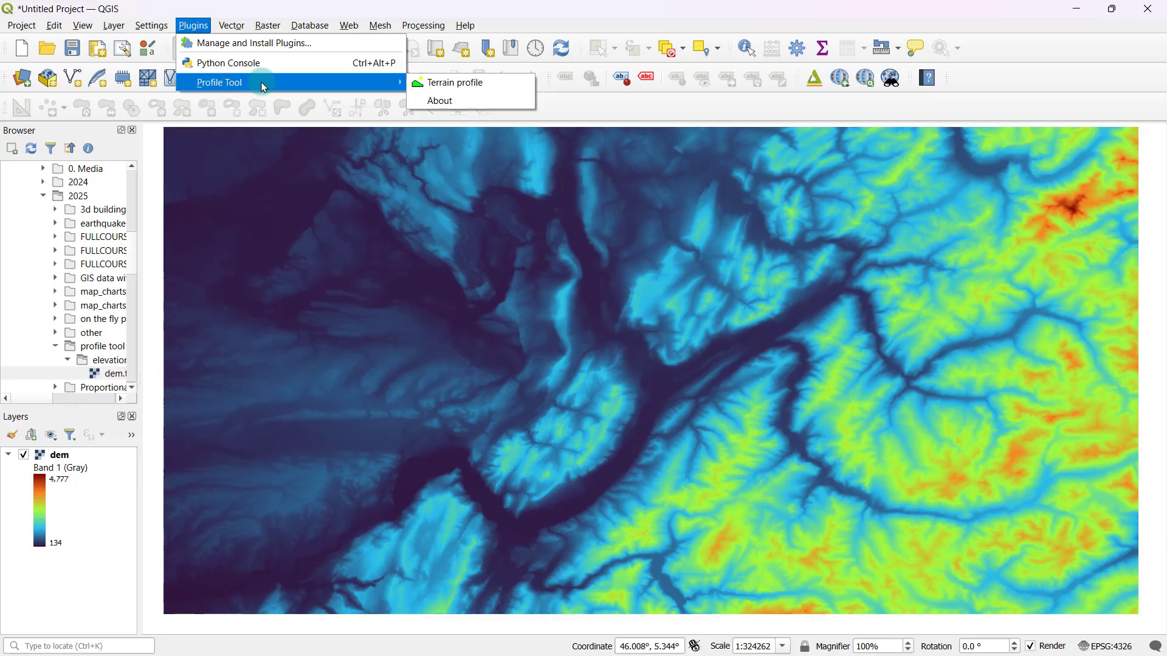
pyautogui.click(471, 92)
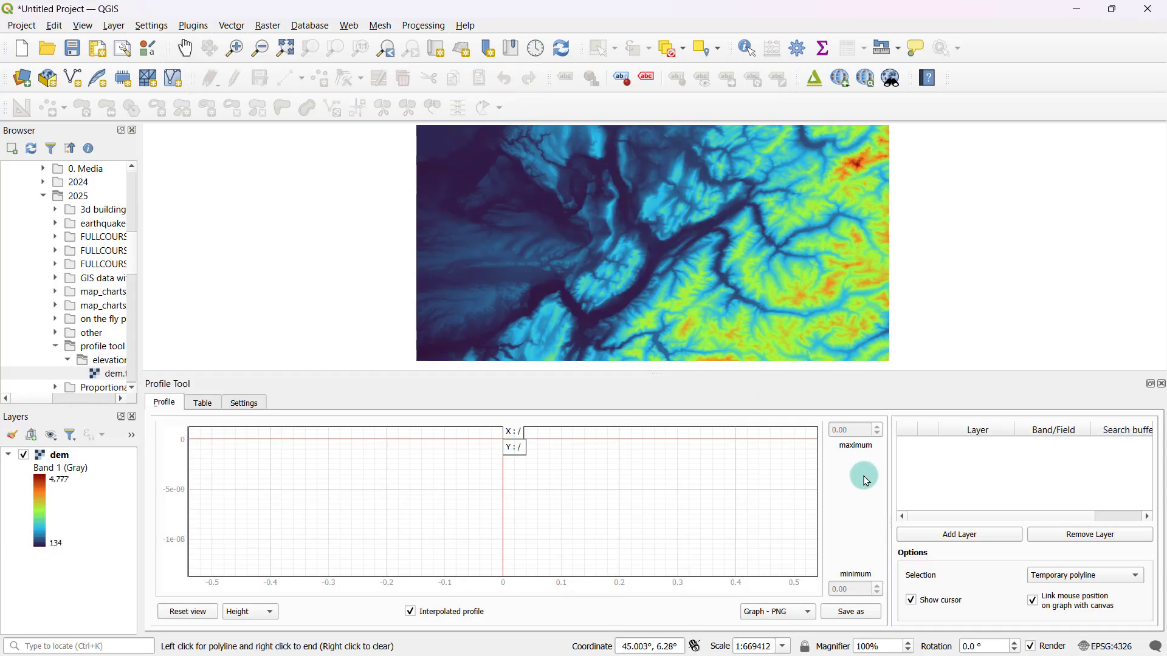
pyautogui.moveTo(681, 372); pyautogui.dragTo(716, 303)
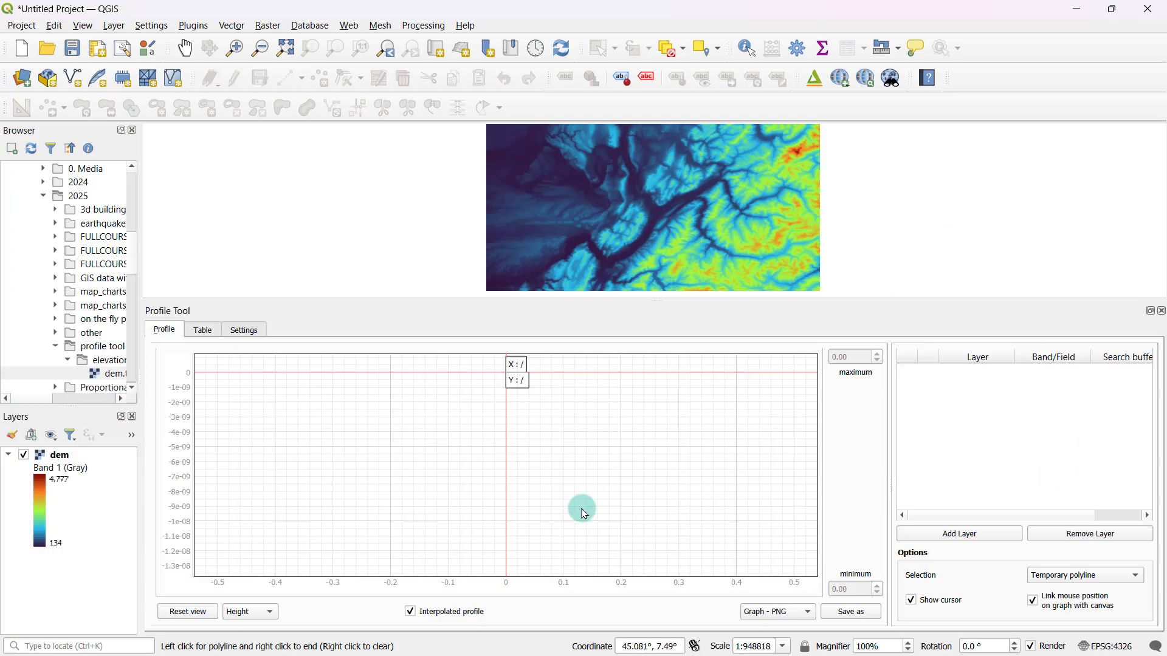
# - Add the dem layer's band 1 to the Profile Tool layer list
pyautogui.click(64, 457)
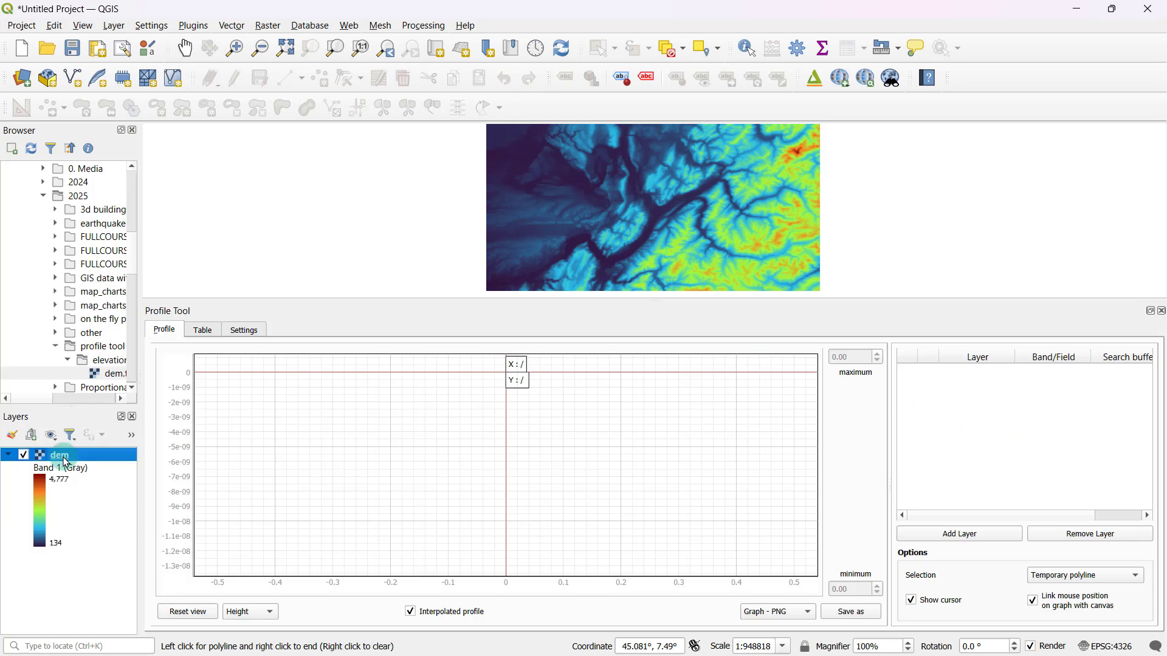
pyautogui.click(973, 537)
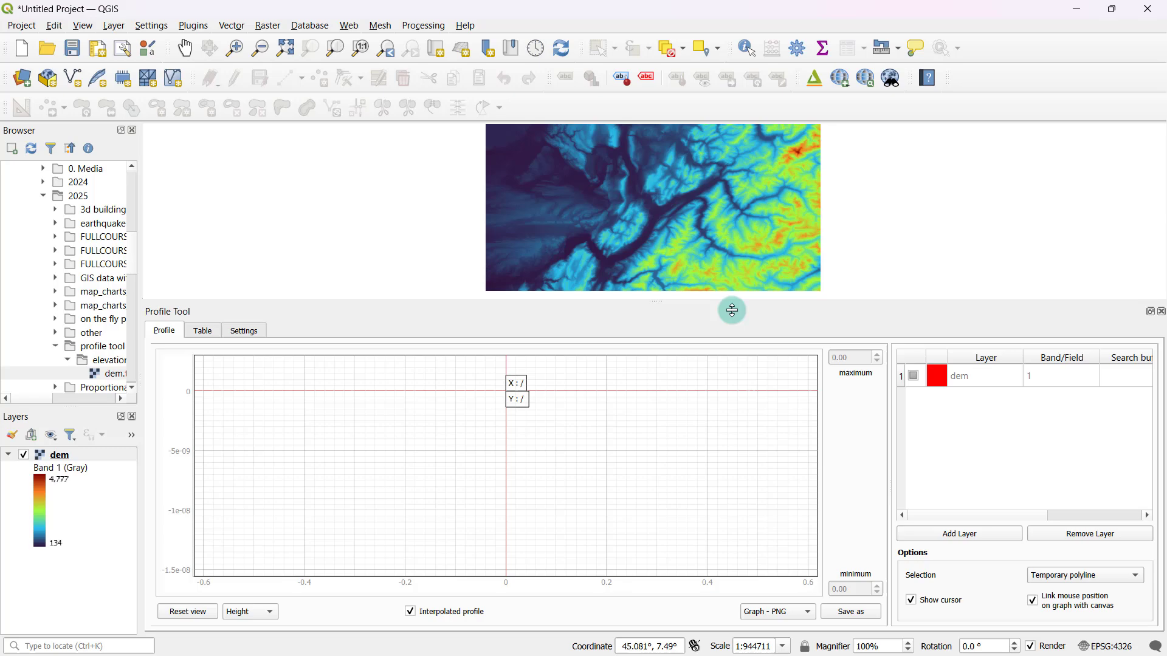
# - Zoom in and place start and end points of a profile line across the valley east of centre
pyautogui.moveTo(732, 310); pyautogui.dragTo(742, 389)
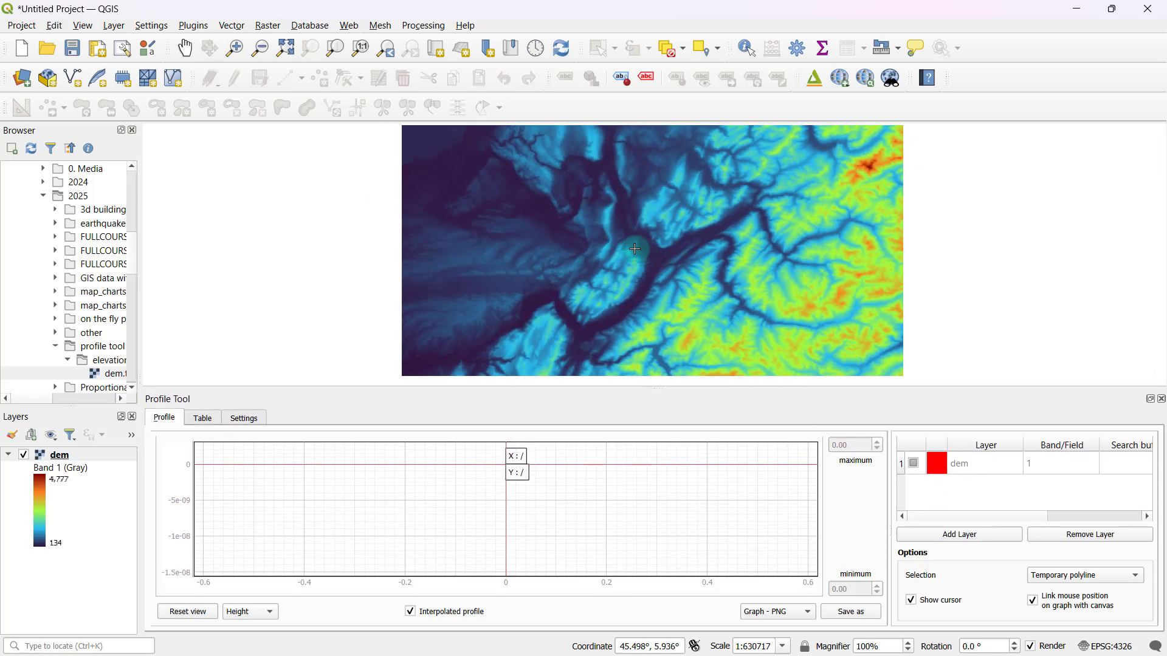
pyautogui.scroll(1, 751, 298)
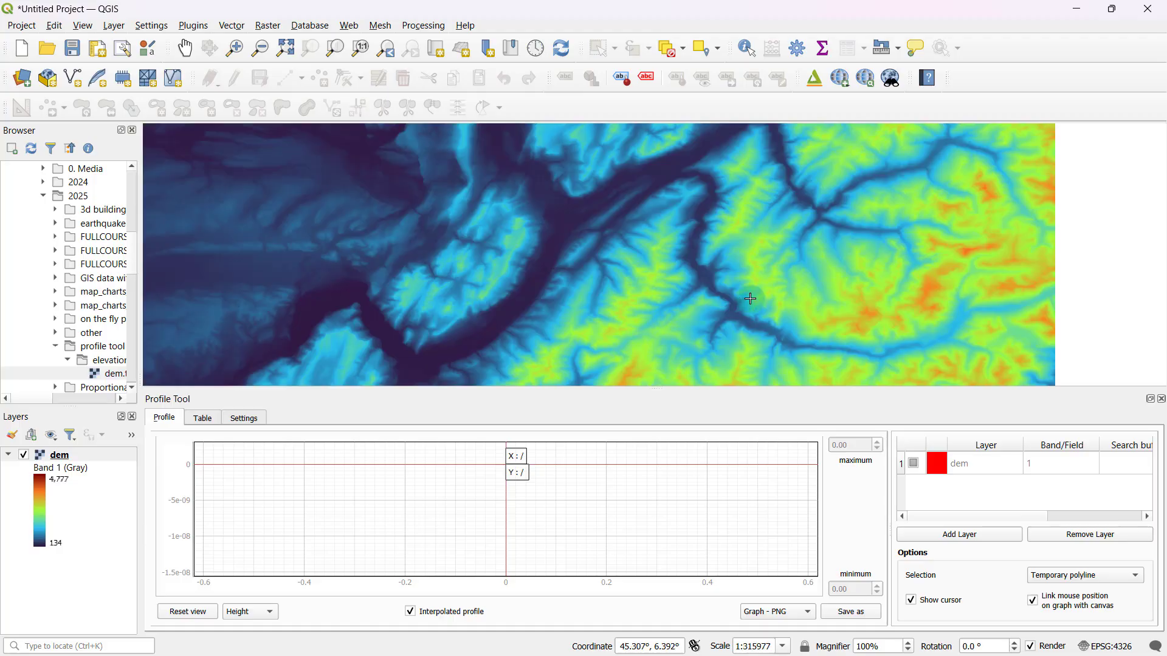
pyautogui.click(658, 332)
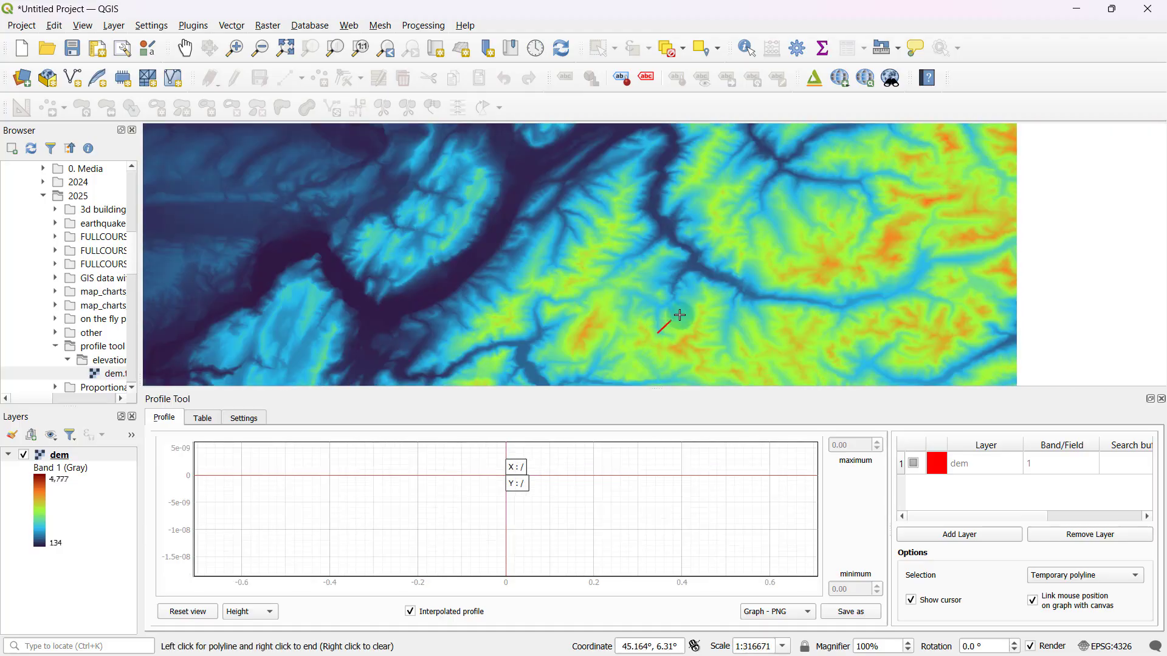
pyautogui.click(757, 212)
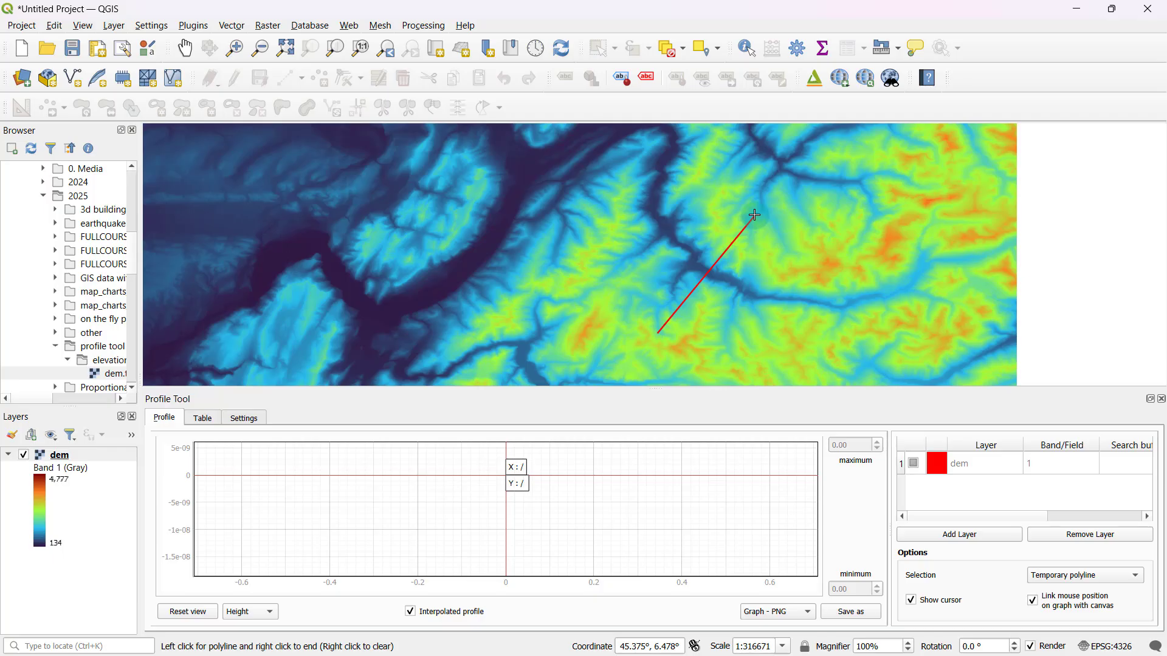
pyautogui.click(756, 215)
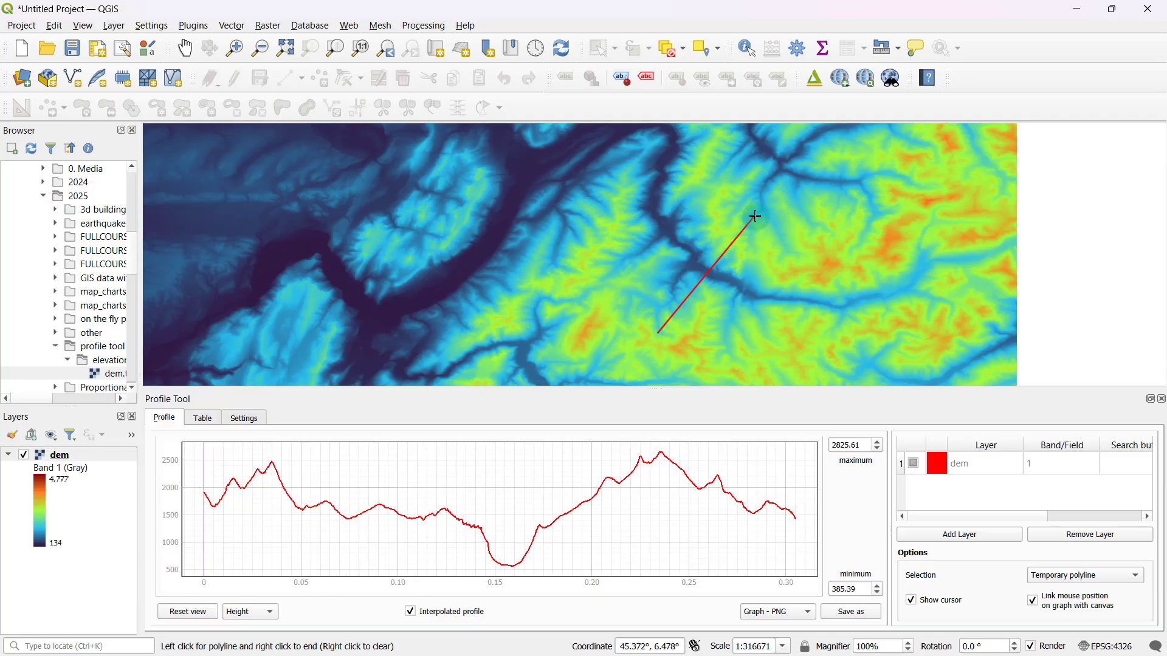
# - Finish the profile line to plot its elevation graph across the valley
pyautogui.rightClick(784, 219)
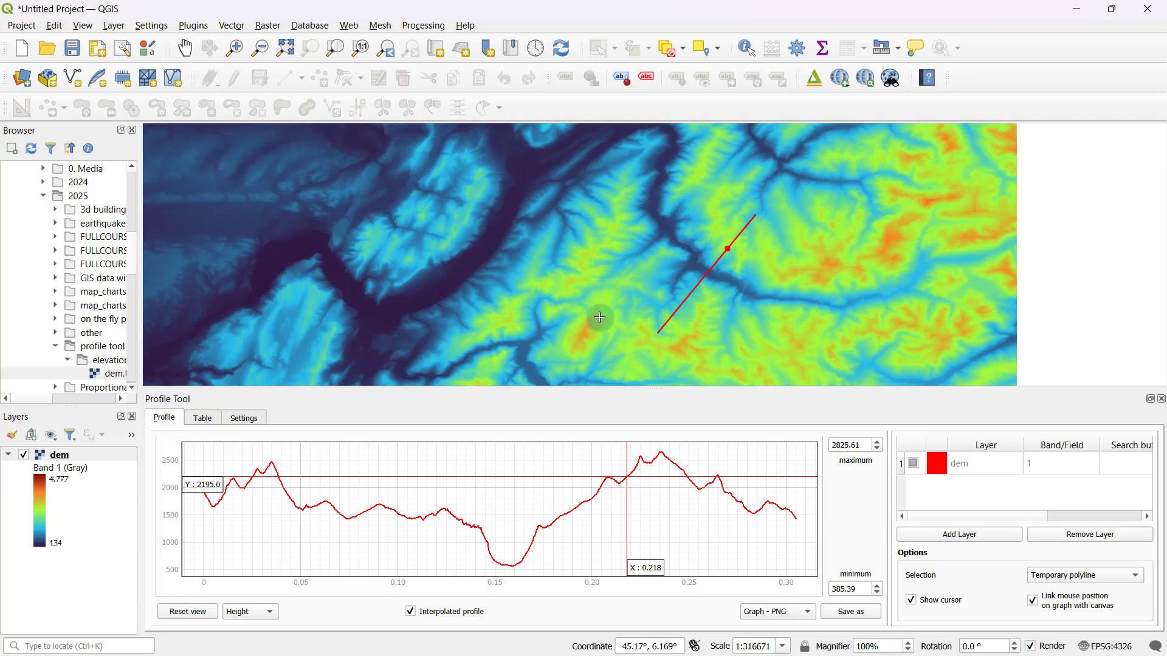
# - Draw a new multi-bend profile from the southwestern orange high ground northeast across the valley
pyautogui.click(600, 317)
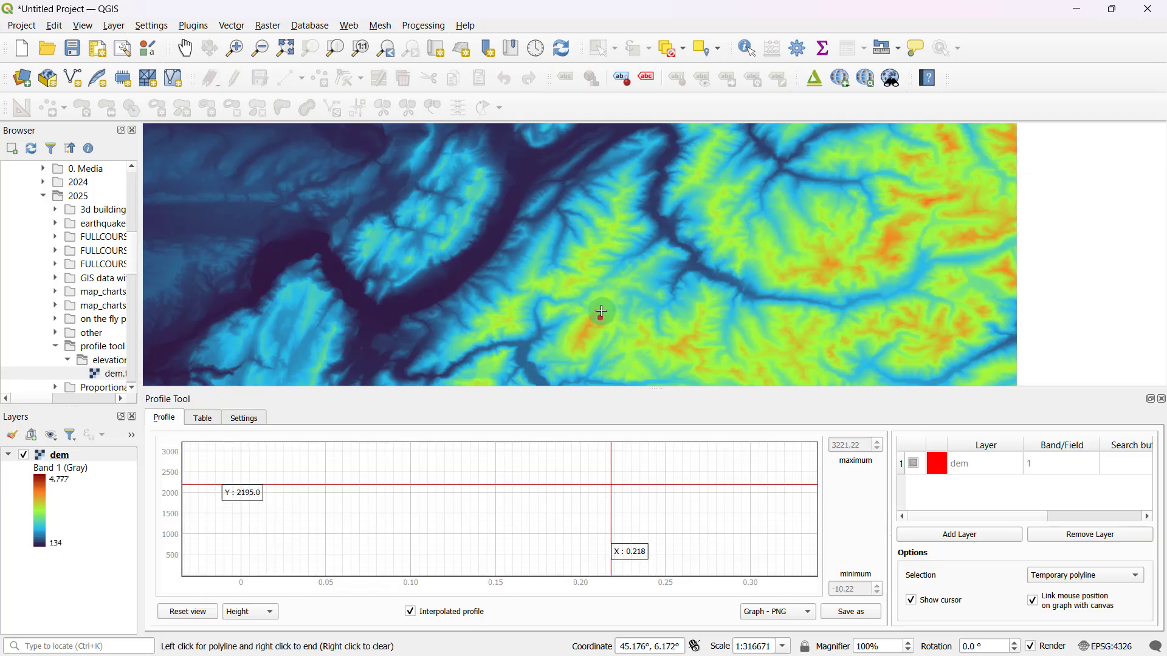
pyautogui.click(634, 269)
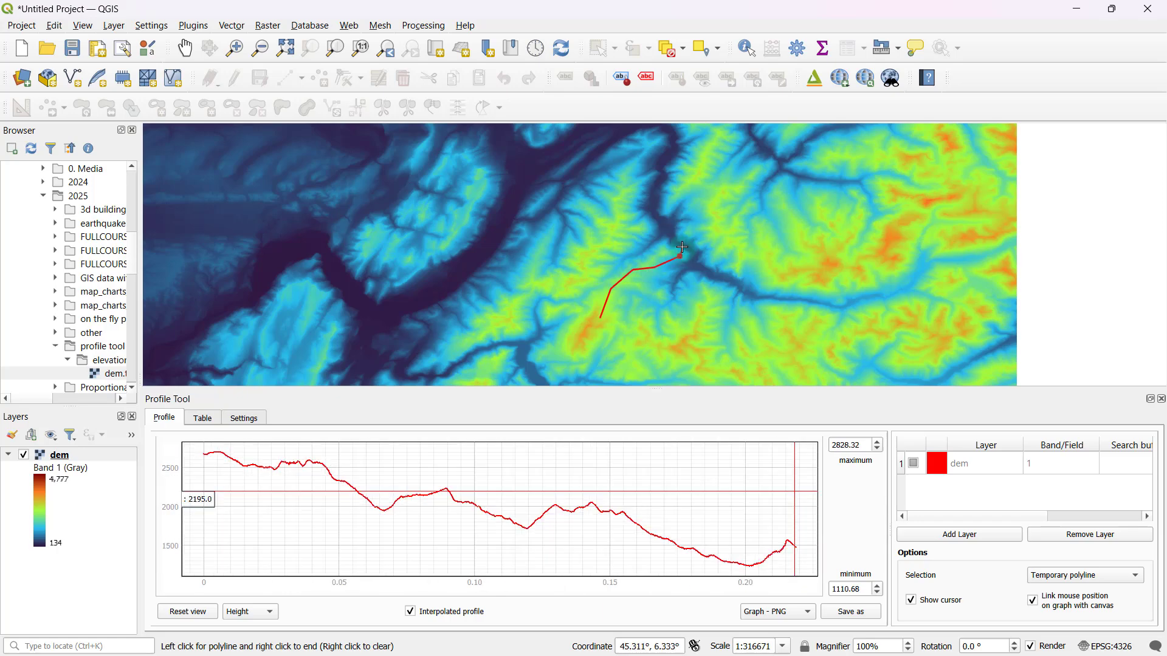
pyautogui.click(702, 213)
pyautogui.click(720, 195)
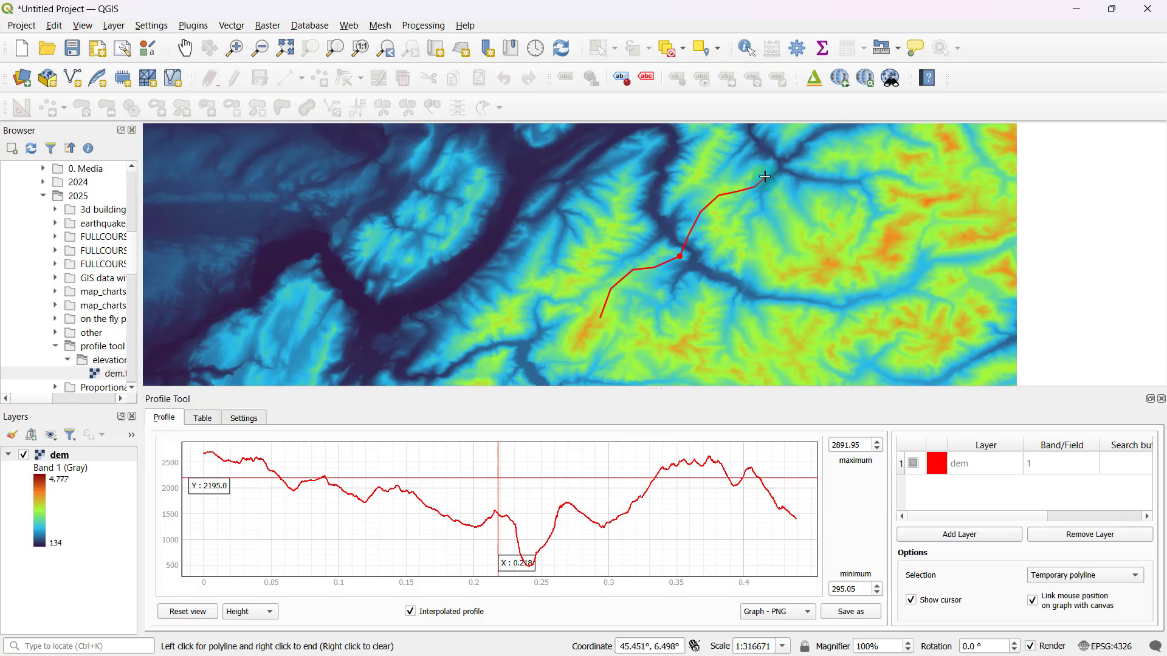
pyautogui.rightClick(766, 177)
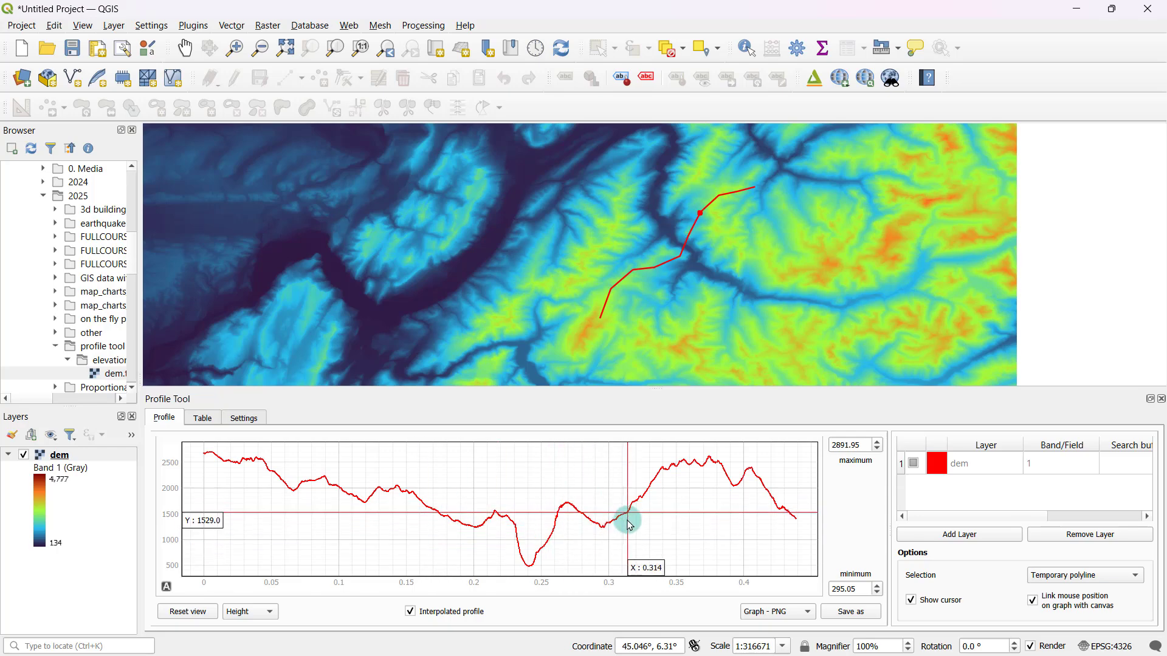
# - Change the dem profile colour in the Profile Tool table to blue (#0000ff)
pyautogui.click(937, 463)
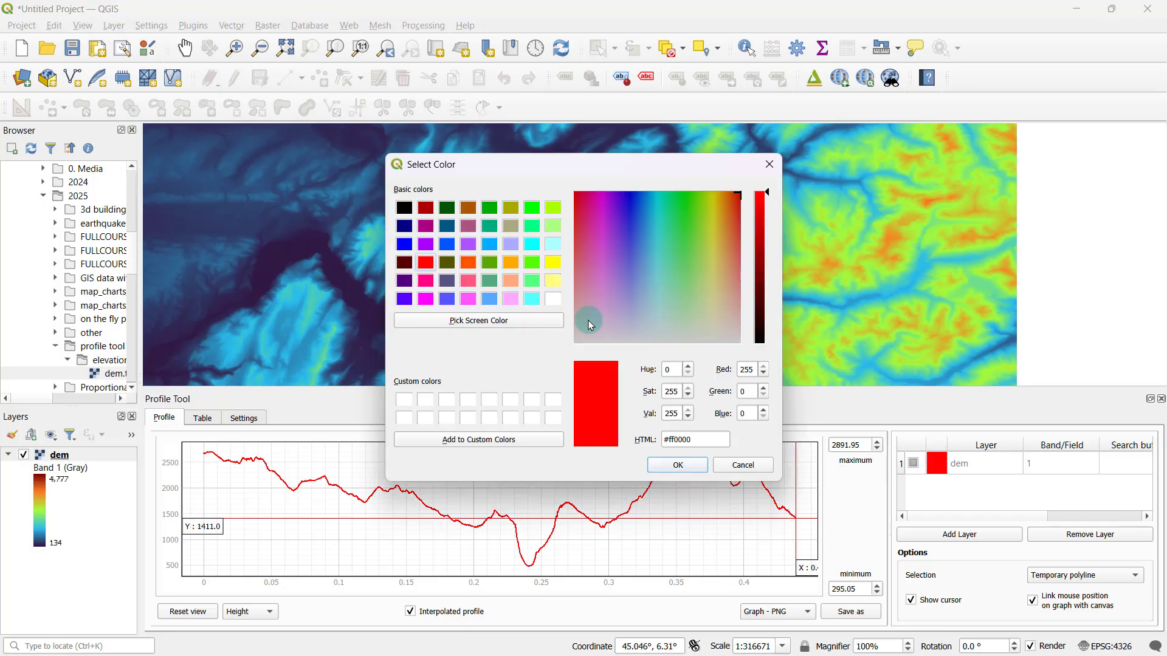
pyautogui.click(405, 244)
pyautogui.click(681, 467)
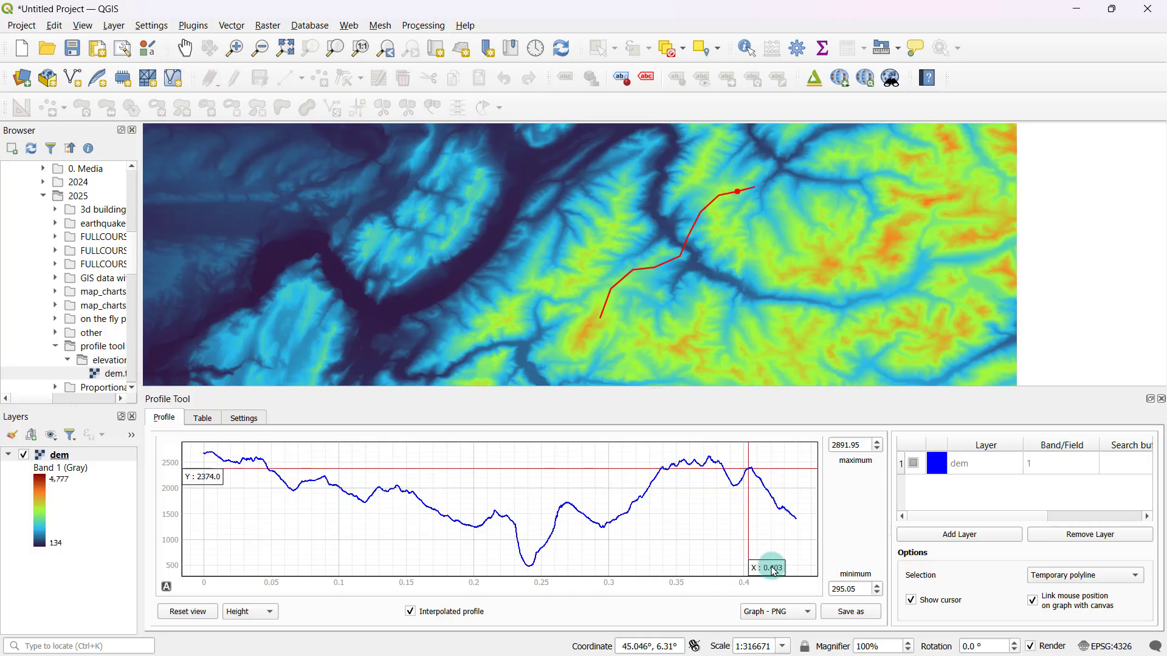
# - Export the elevation profile graph as the PNG image my_graph in the profile tool qgis folder
pyautogui.click(778, 611)
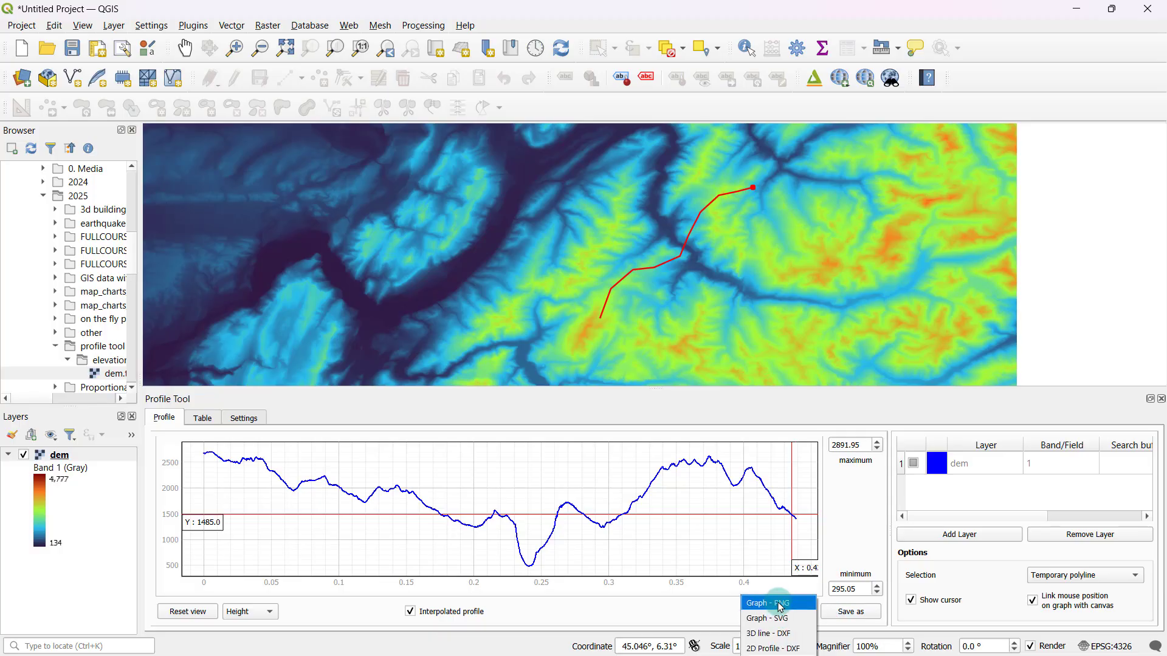
pyautogui.click(790, 605)
pyautogui.click(853, 613)
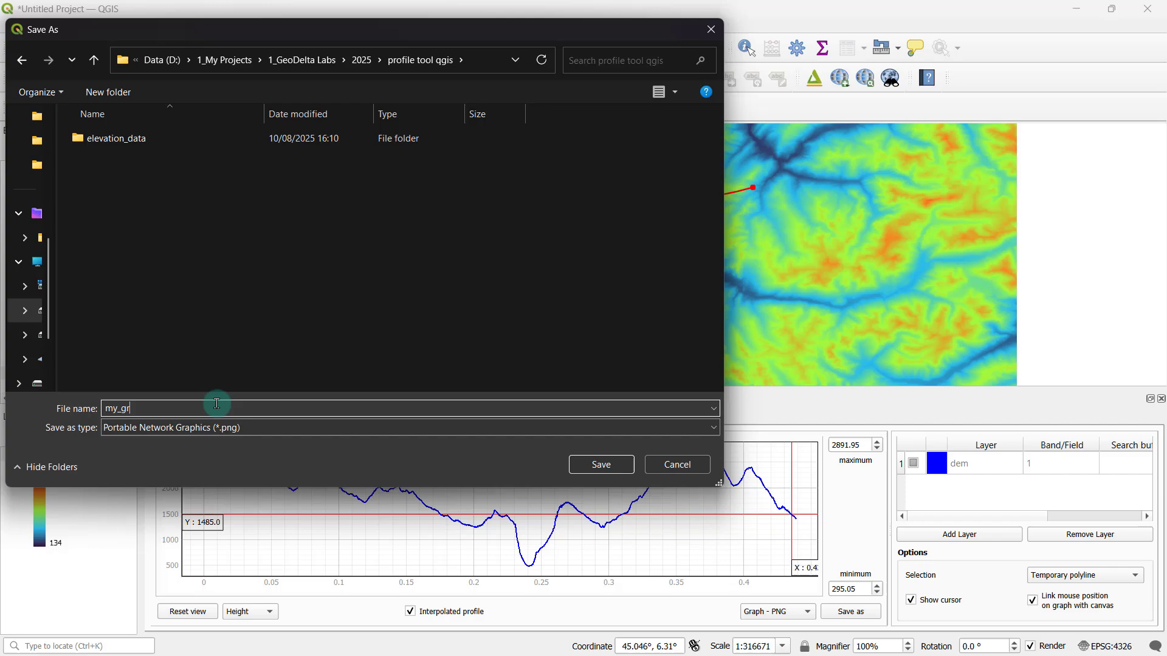
pyautogui.press('Return')
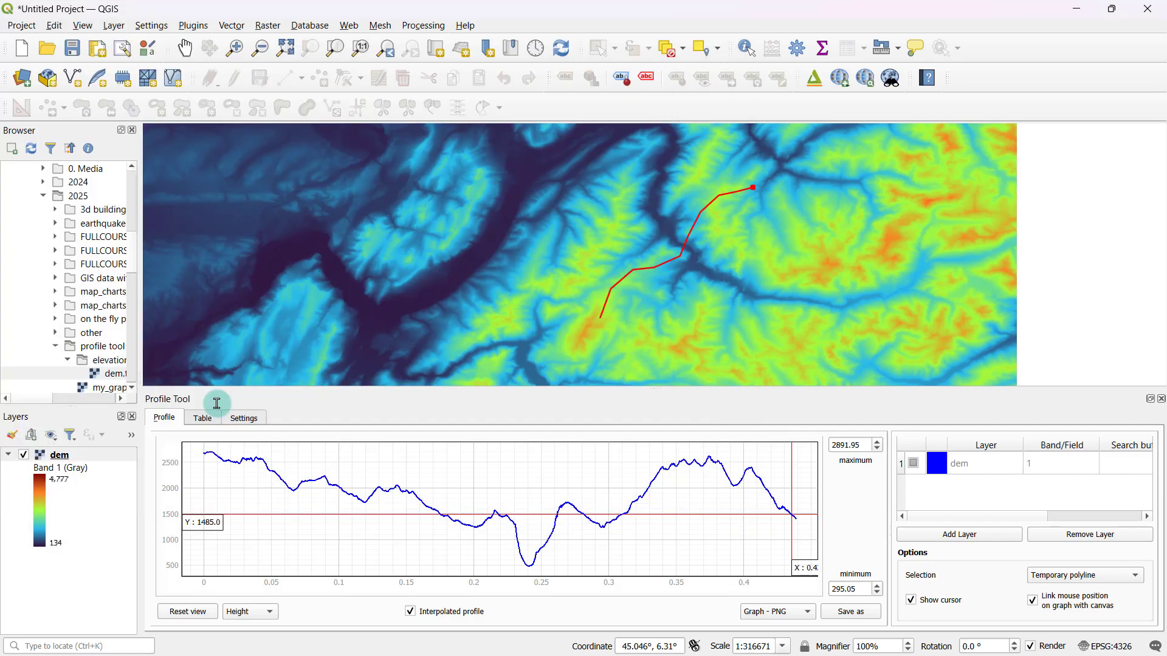
pyautogui.hotkey('alt', 'Tab')
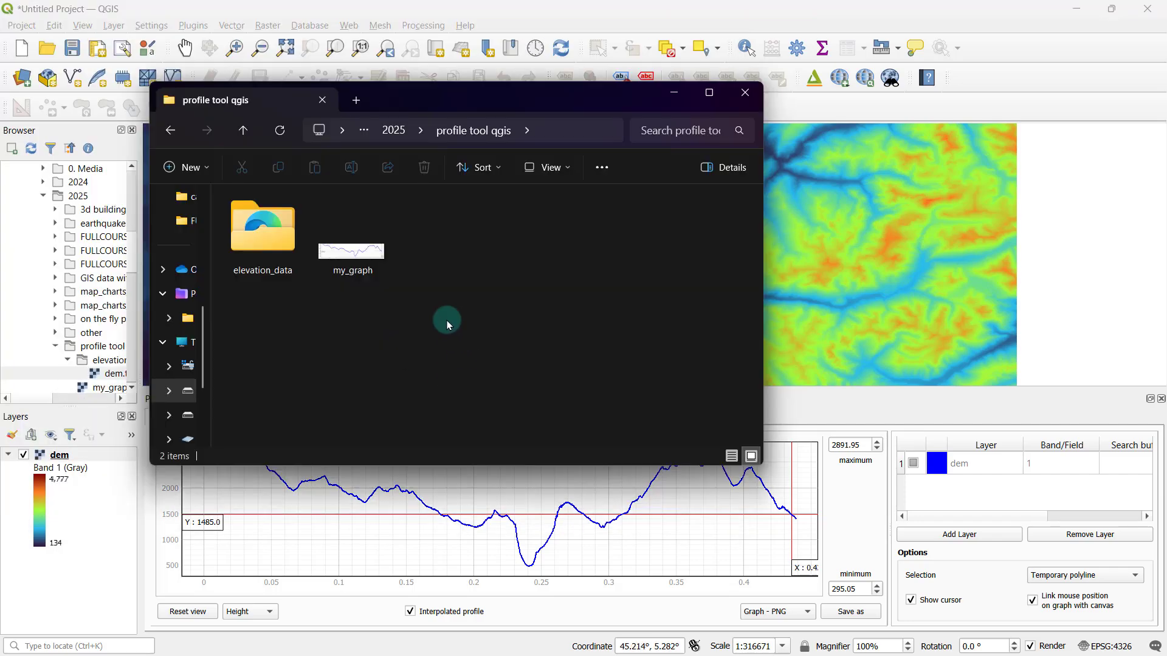
# - View my_graph.png in Photos to check the saved graph, then return to QGIS
pyautogui.doubleClick(359, 259)
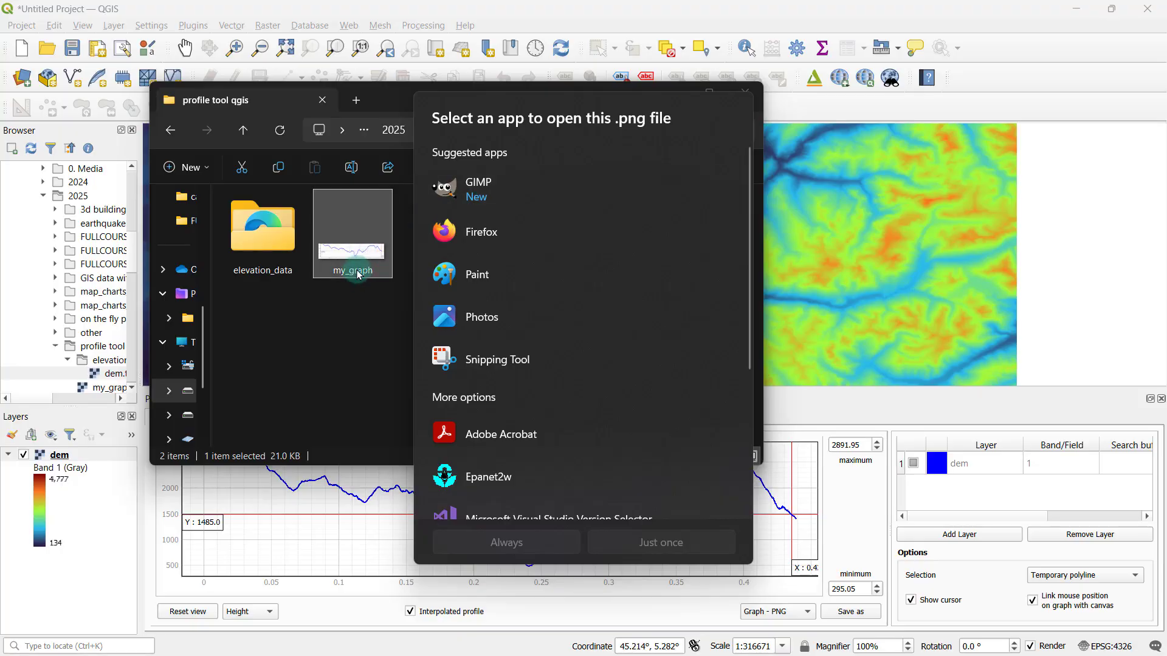
pyautogui.scroll(2, 829, 448)
pyautogui.scroll(-2, 833, 453)
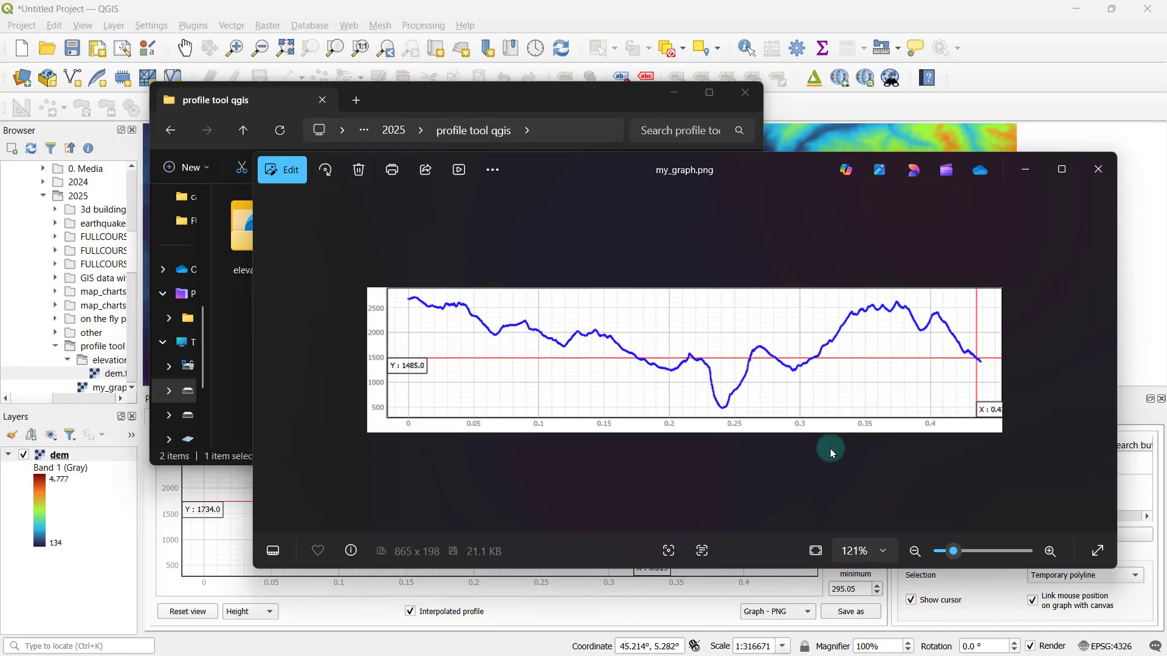
pyautogui.hotkey('alt', 'Tab')
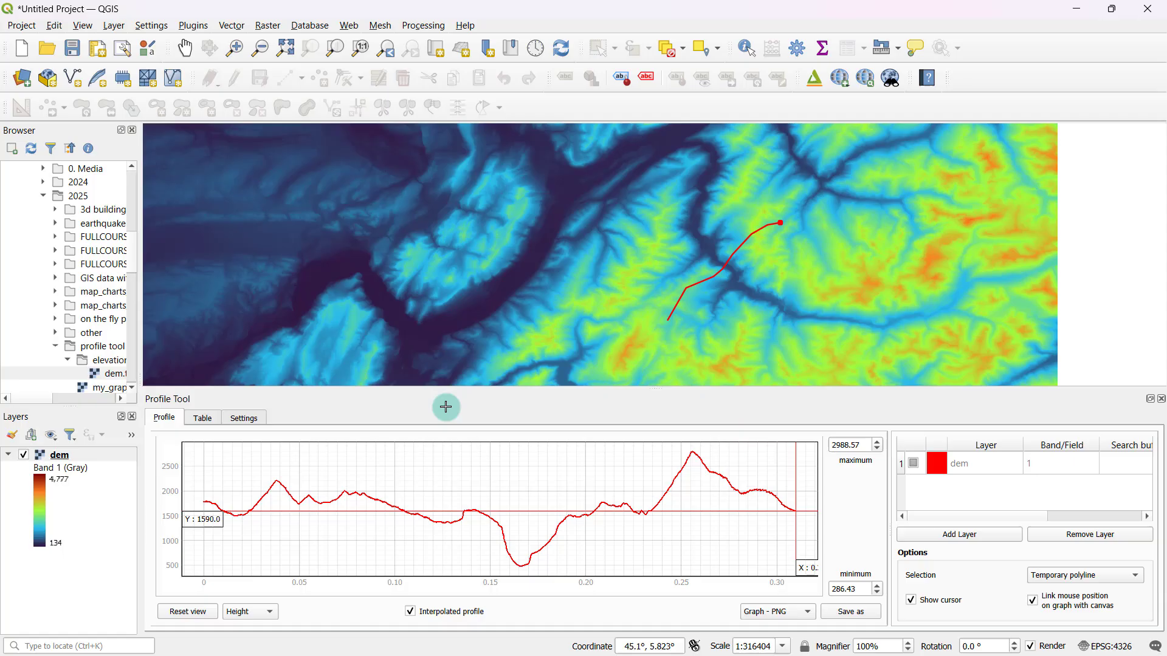
# - Redraw the profile as a straight line across the valley, plotting elevations about 387 to 2,818
pyautogui.click(755, 309)
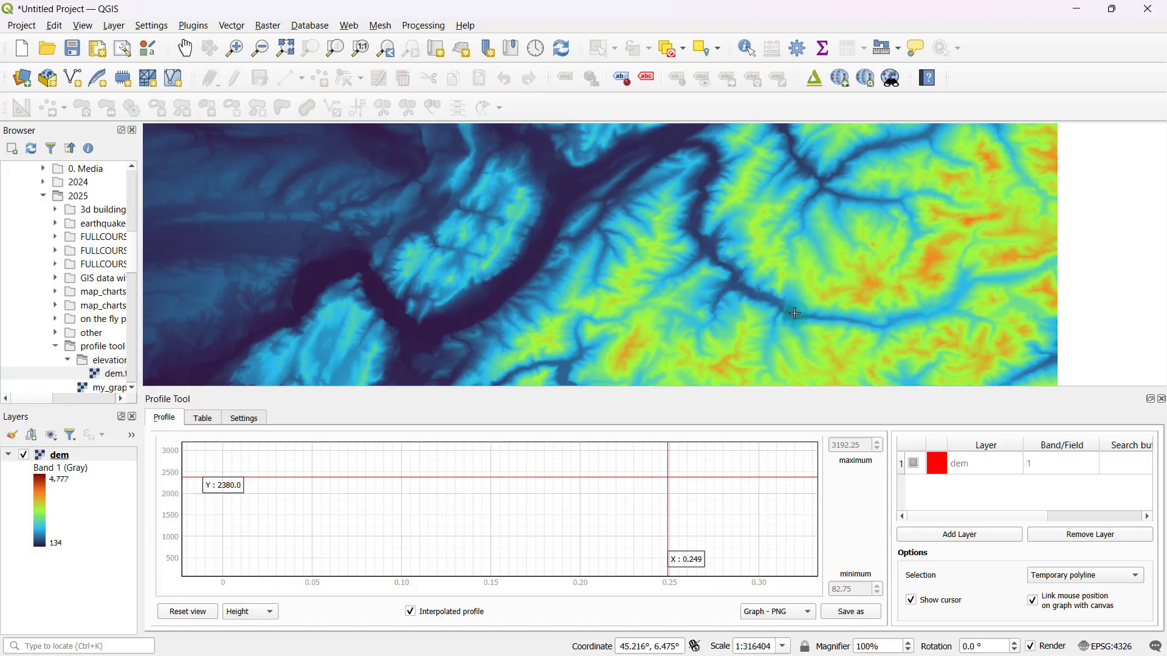
pyautogui.scroll(-1, 797, 310)
pyautogui.scroll(1, 735, 269)
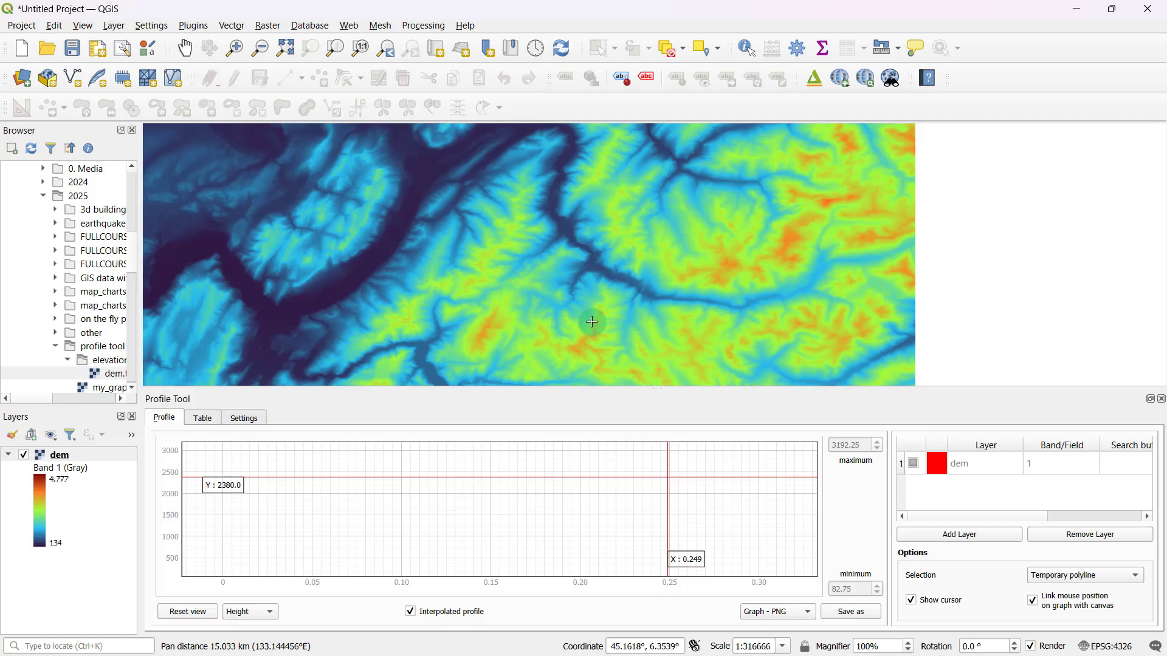
pyautogui.click(576, 320)
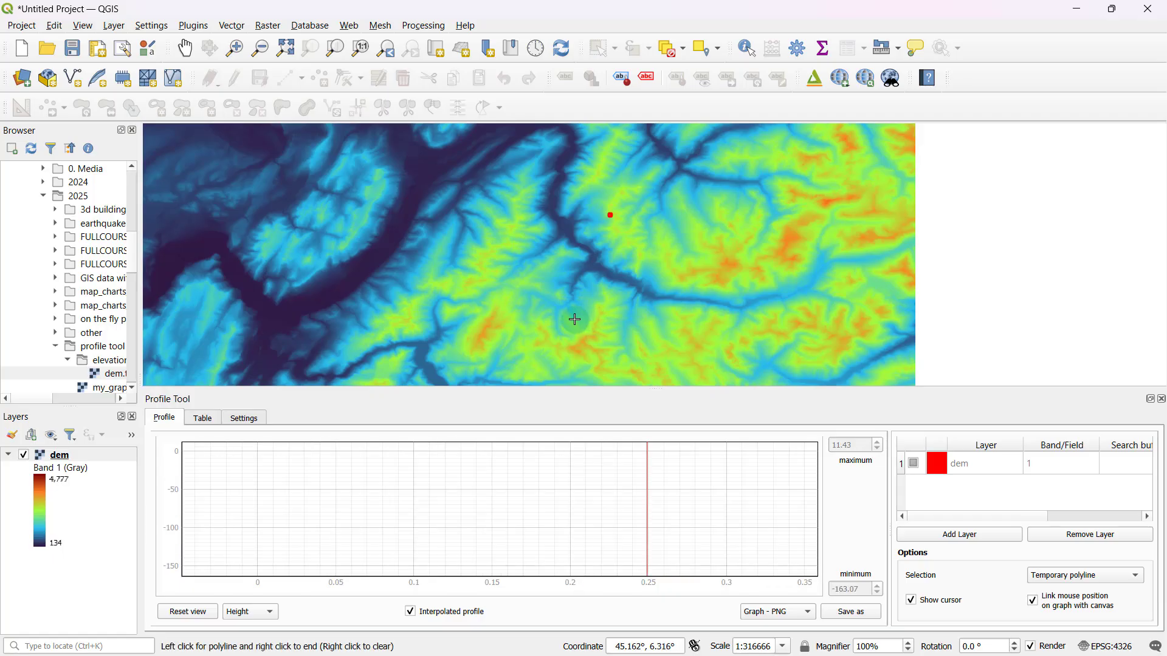
pyautogui.rightClick(642, 221)
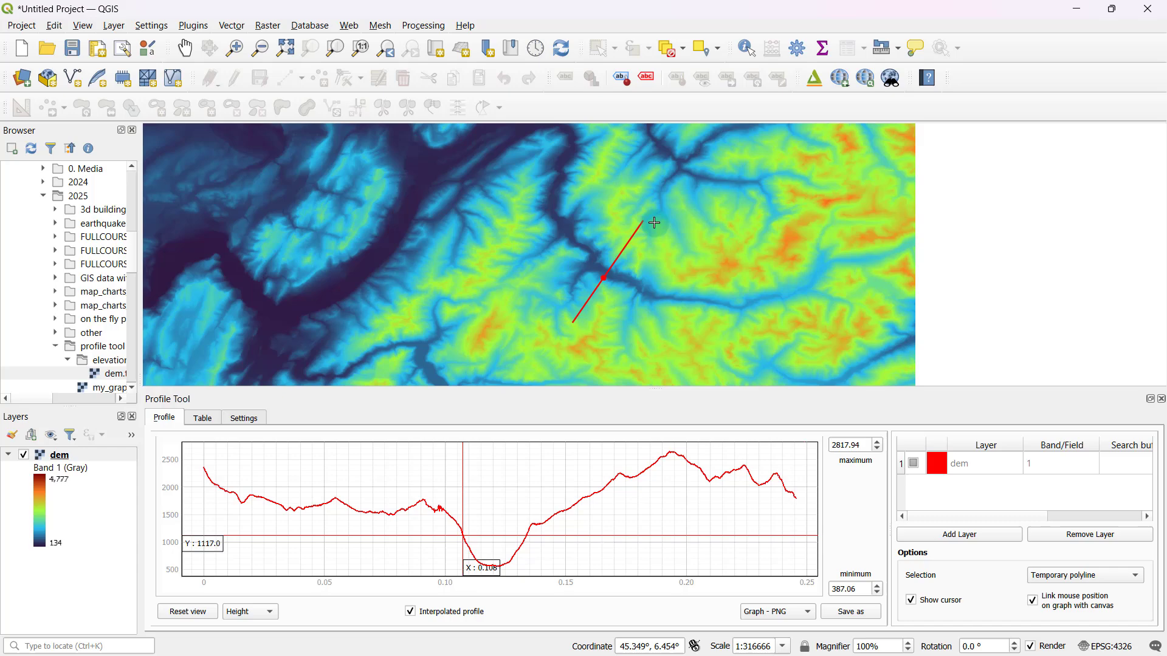
# - Measure the profile line with Measure Line in kilometres, about 30.581 km, then close the measurement
pyautogui.click(895, 53)
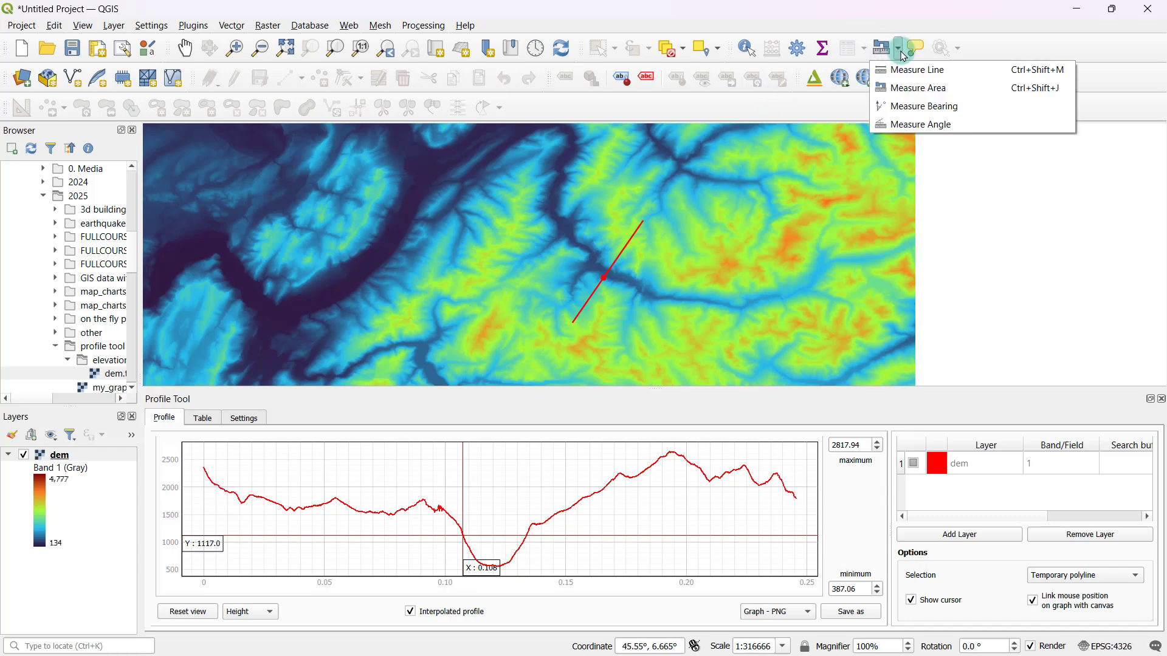
pyautogui.click(917, 69)
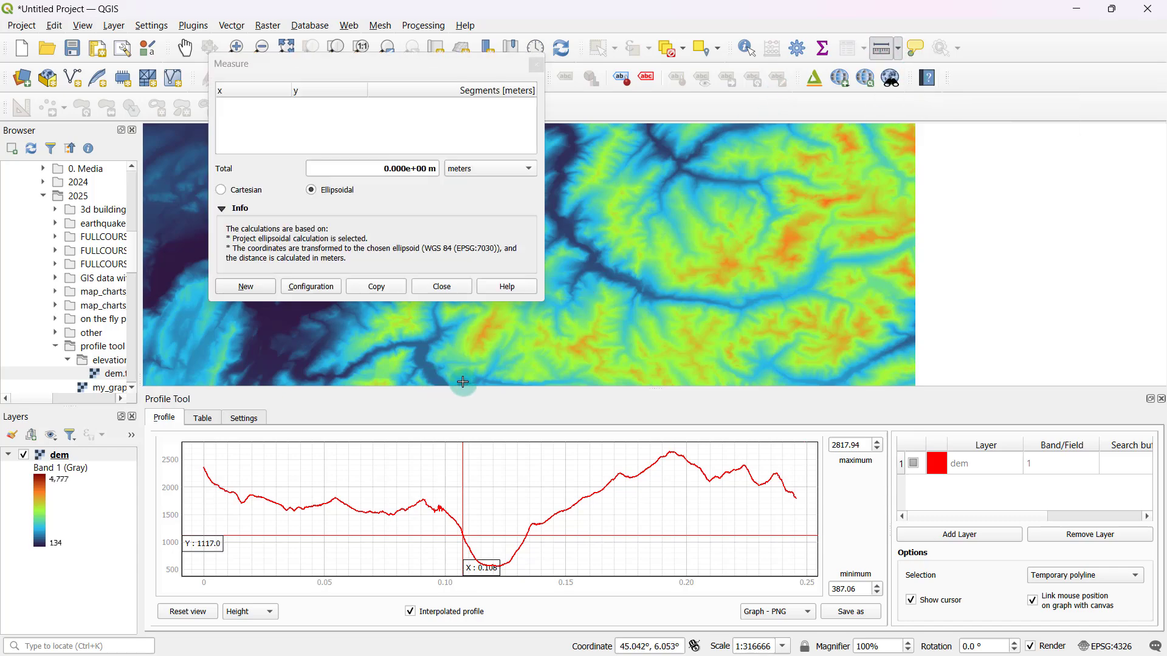
pyautogui.click(412, 72)
pyautogui.moveTo(414, 73); pyautogui.dragTo(299, 38)
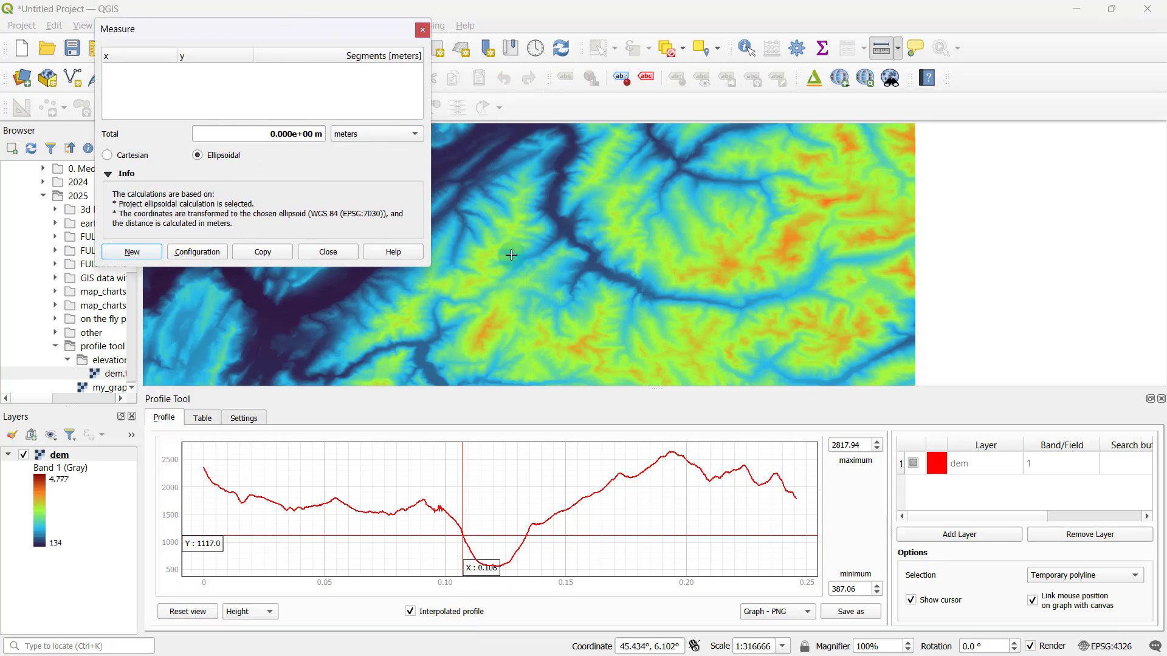
pyautogui.click(564, 337)
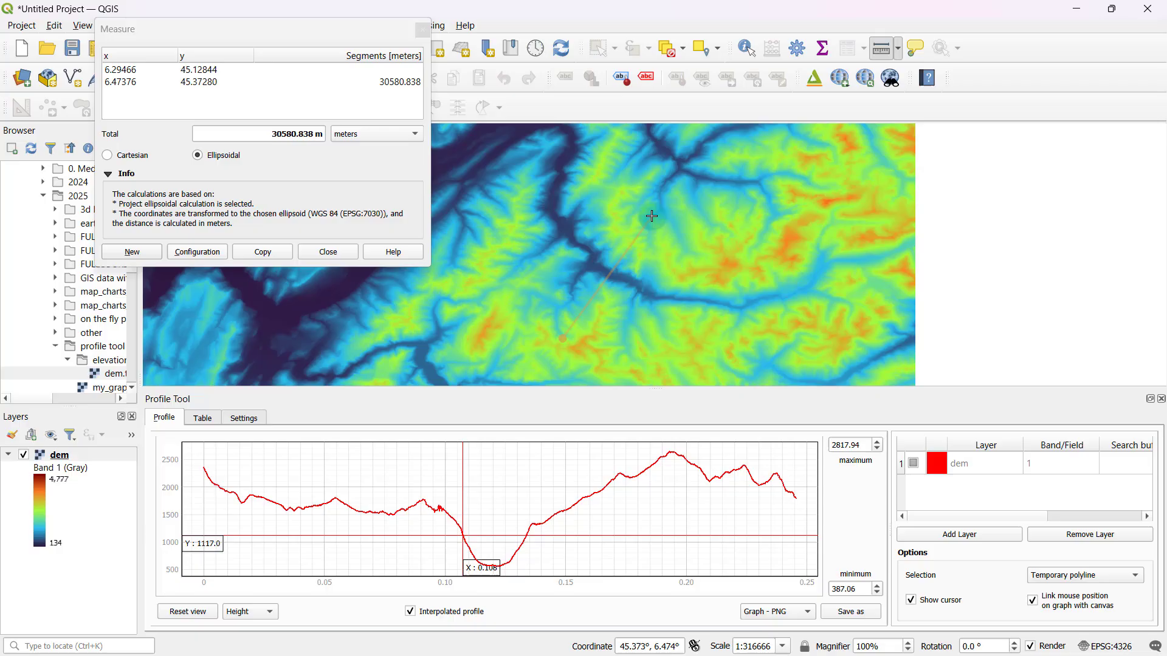
pyautogui.rightClick(652, 217)
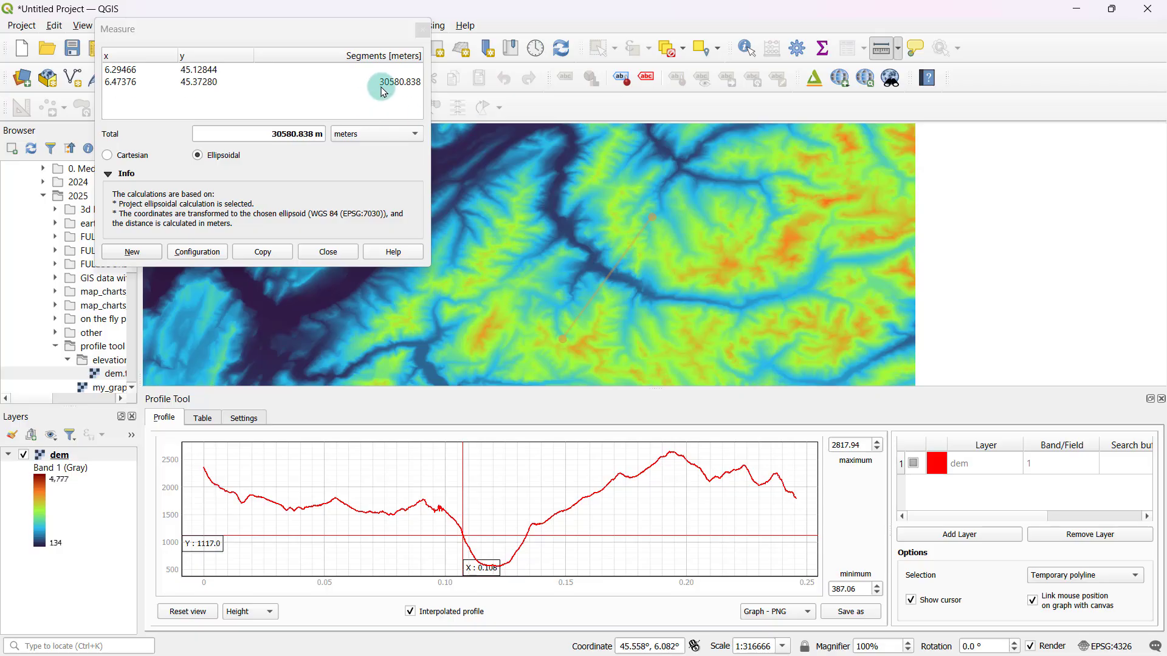
pyautogui.click(348, 134)
pyautogui.click(359, 147)
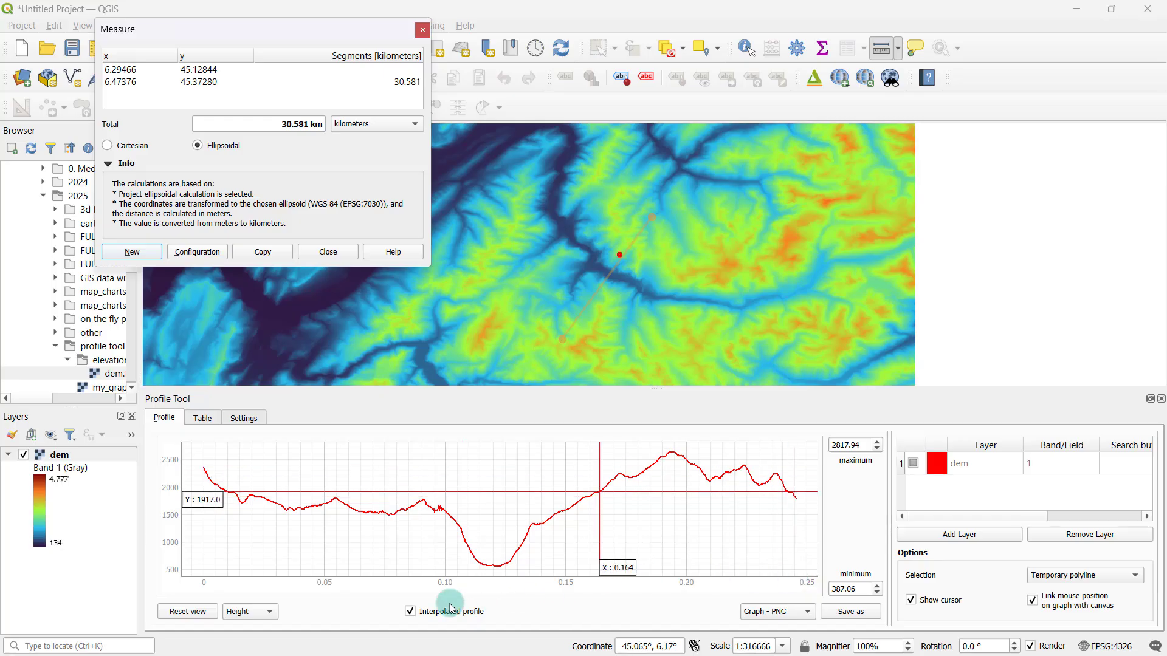
pyautogui.click(423, 30)
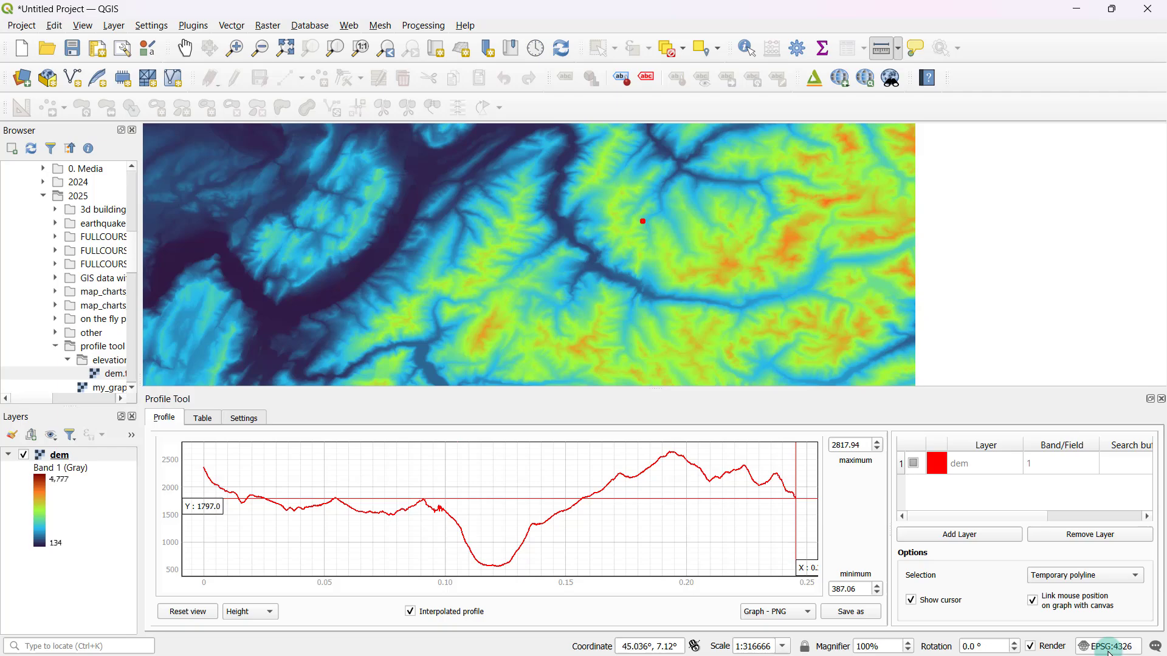
# - Filter the project coordinate systems by 3857 and select WGS 84 / Pseudo-Mercator
pyautogui.click(1116, 648)
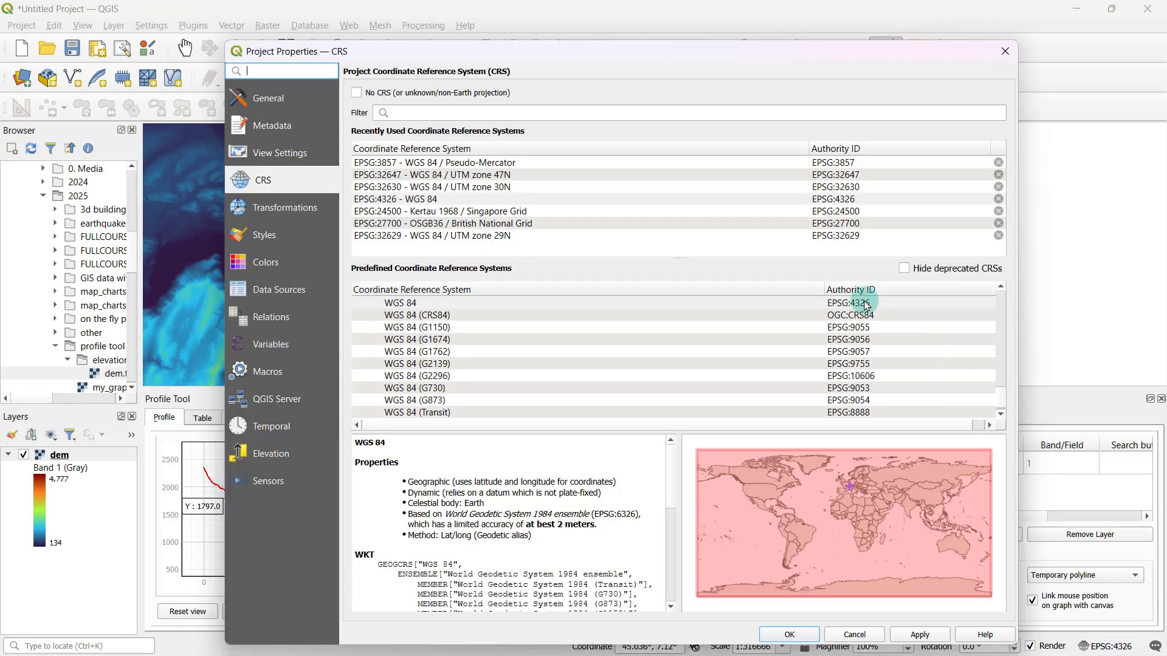
pyautogui.moveTo(1009, 412); pyautogui.dragTo(1005, 287)
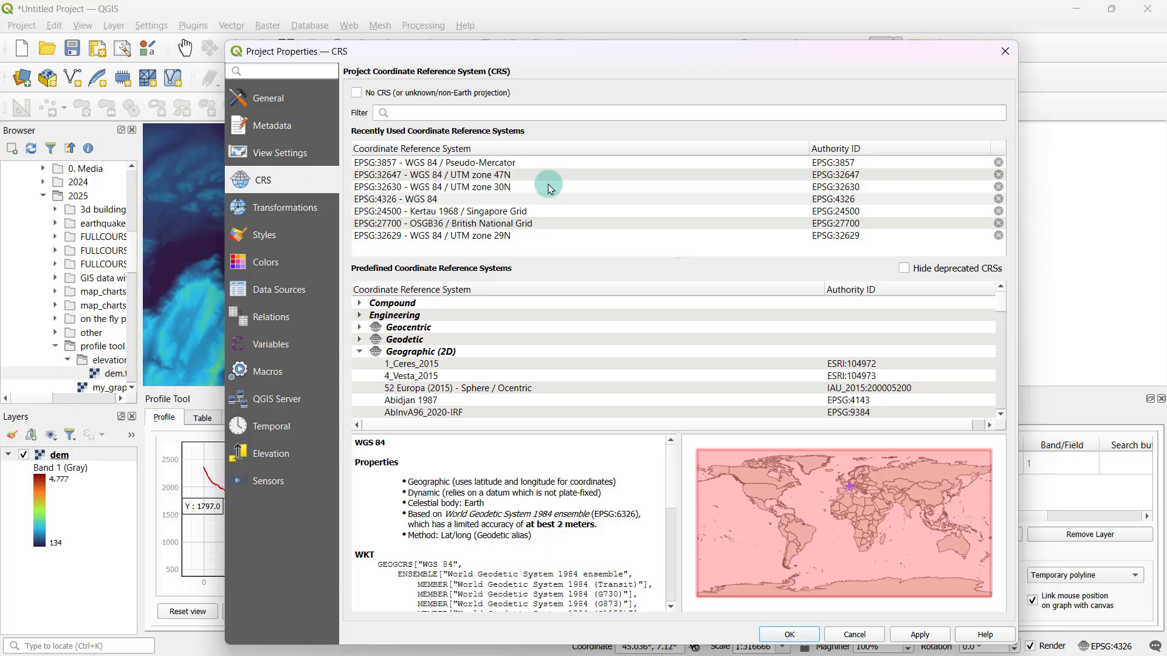
pyautogui.click(469, 112)
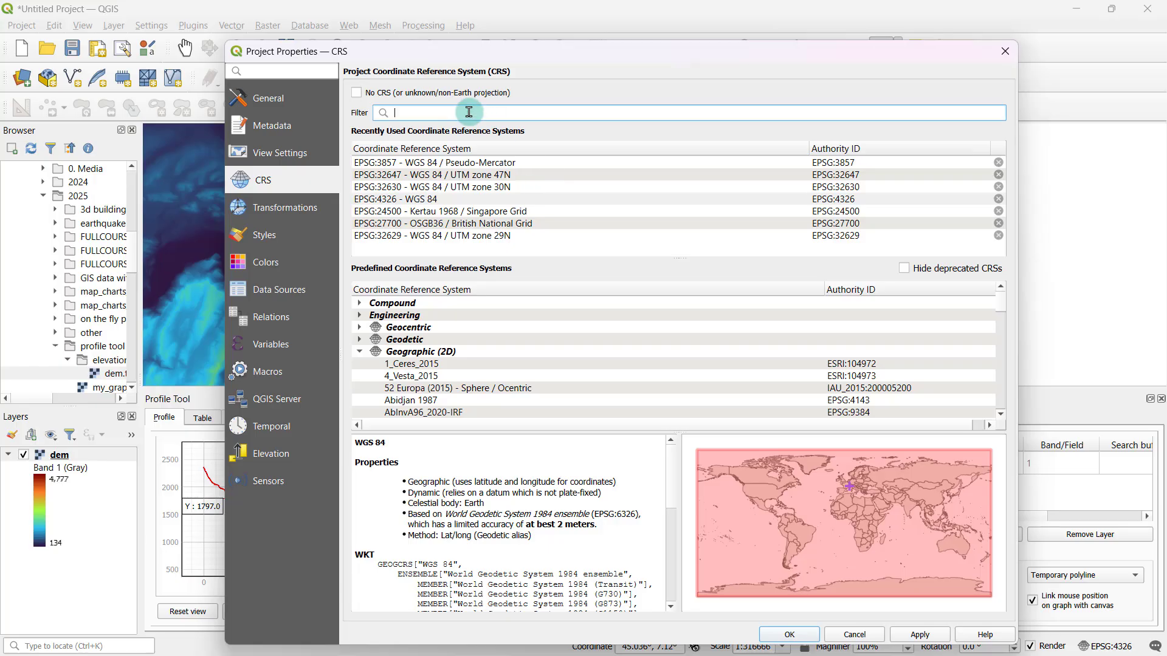
pyautogui.write('3857')
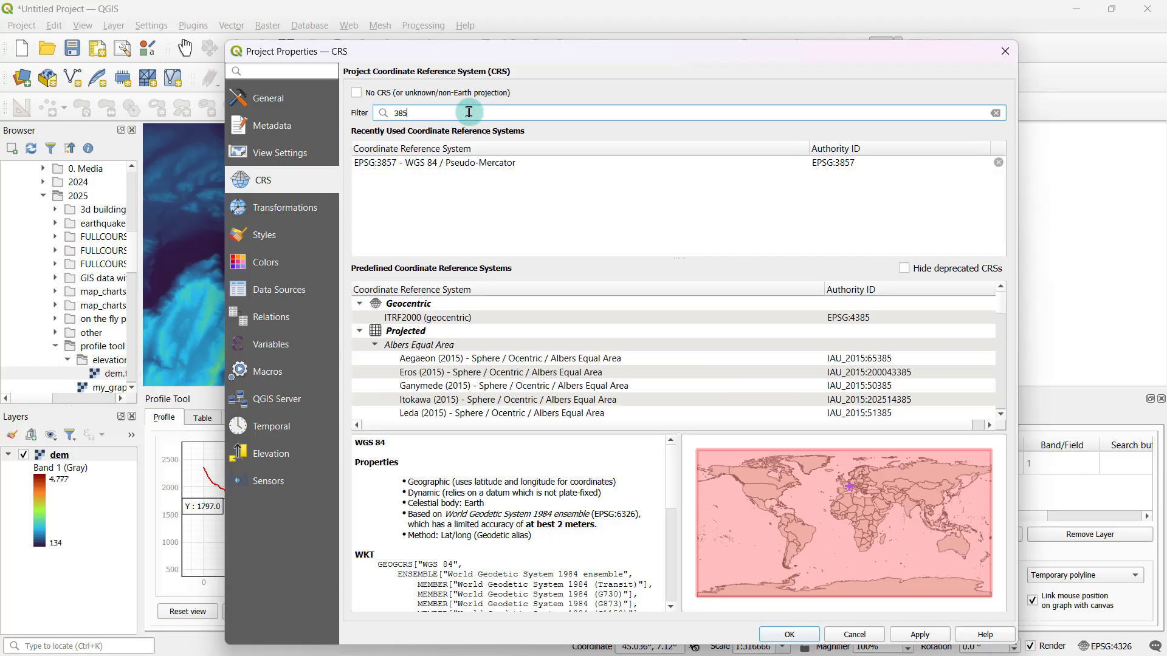
pyautogui.click(441, 163)
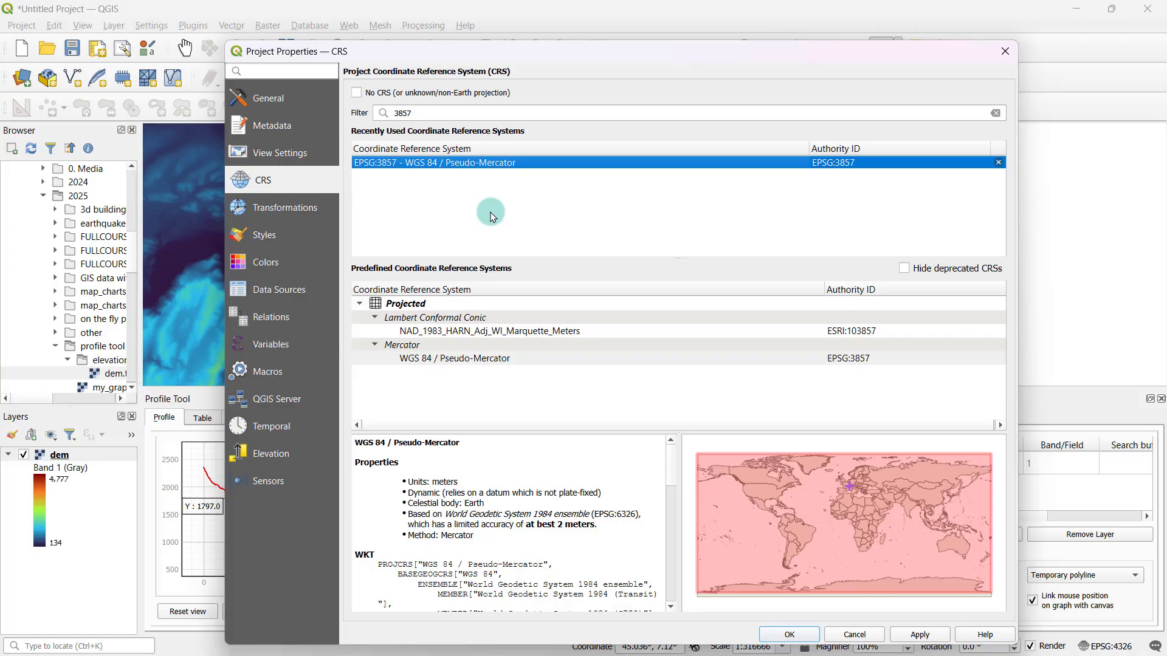
# - Check that its units are meters and apply EPSG:3857 to the project
pyautogui.scroll(-1, 572, 558)
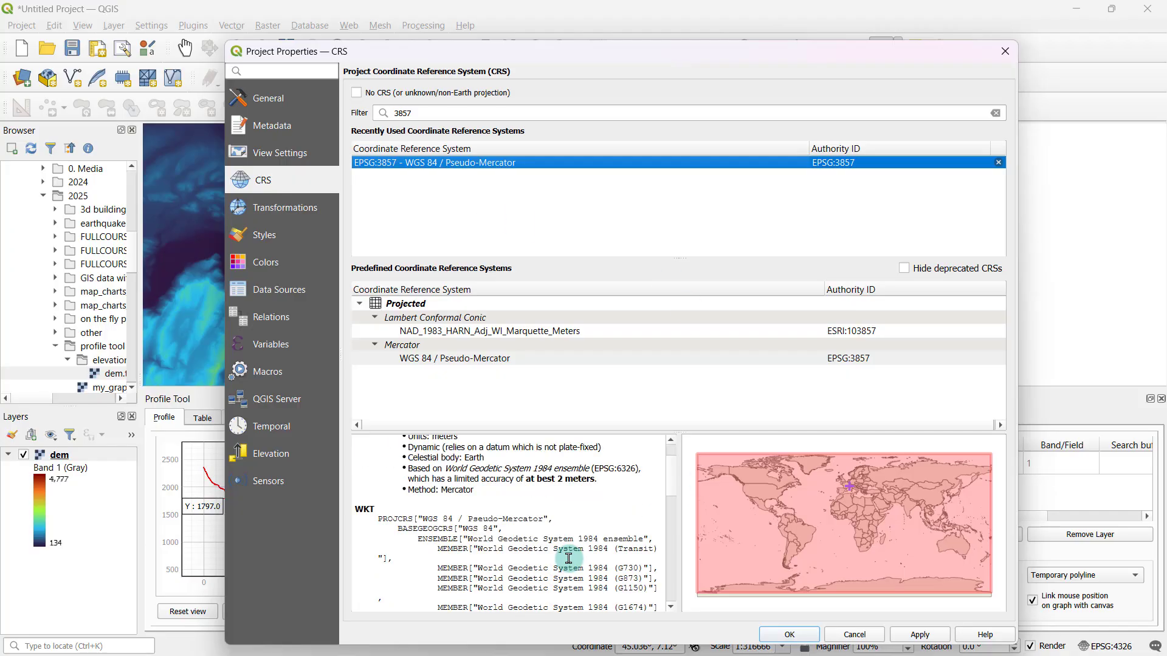
pyautogui.scroll(1, 564, 553)
pyautogui.moveTo(464, 481); pyautogui.dragTo(425, 483)
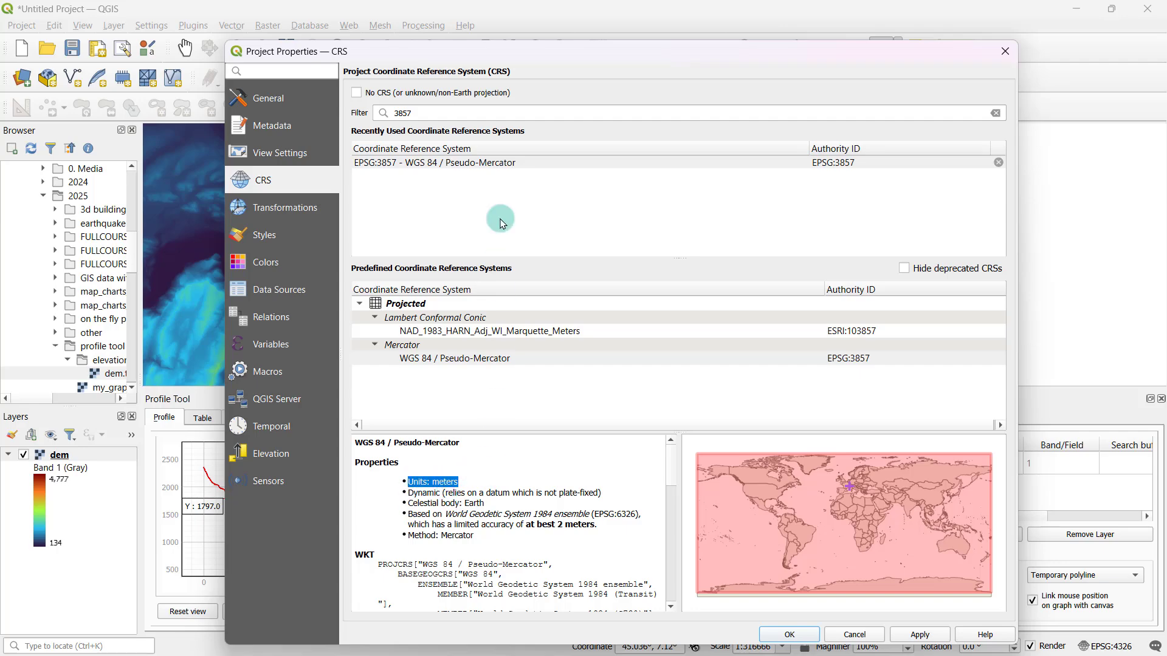
pyautogui.click(477, 164)
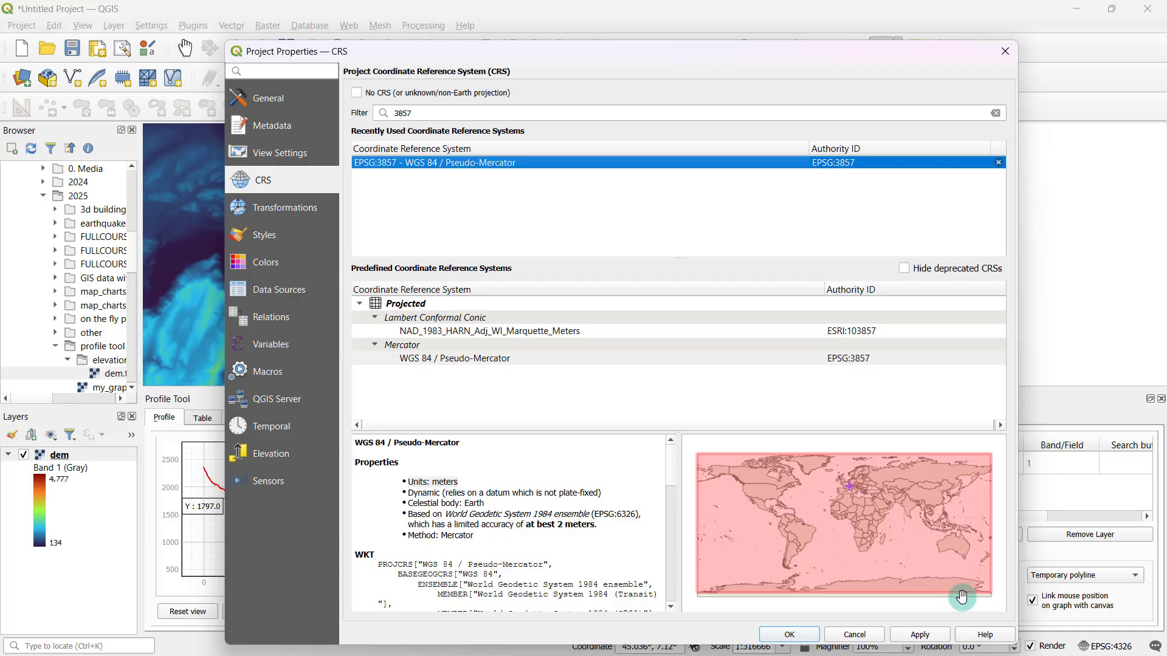
pyautogui.click(933, 636)
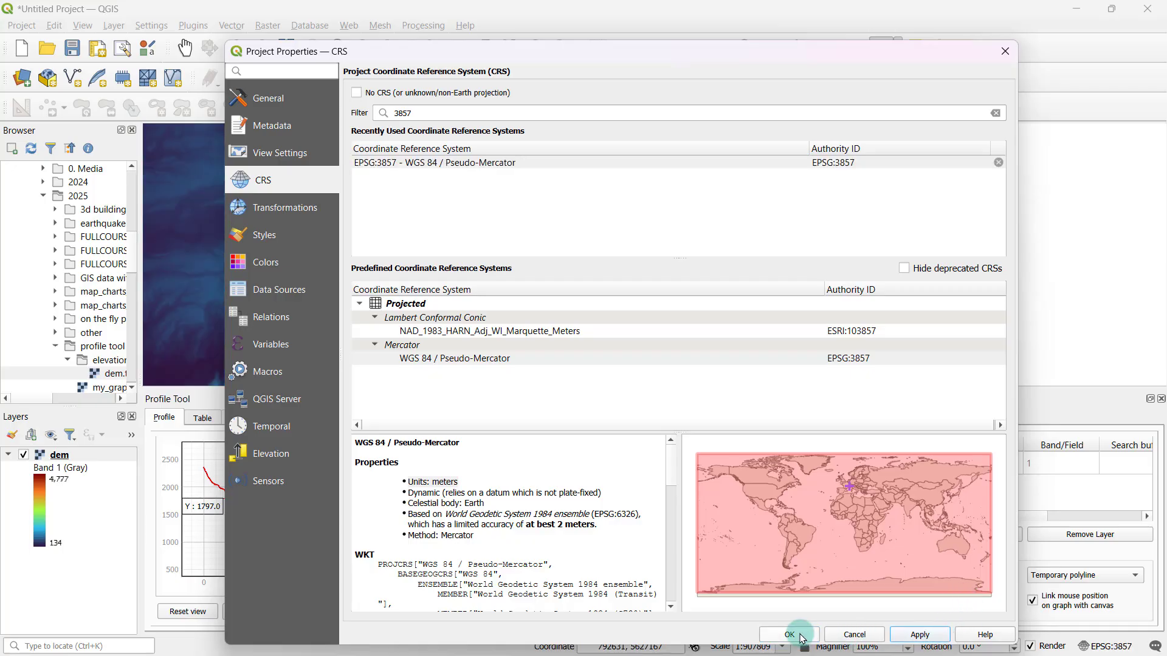
pyautogui.click(797, 635)
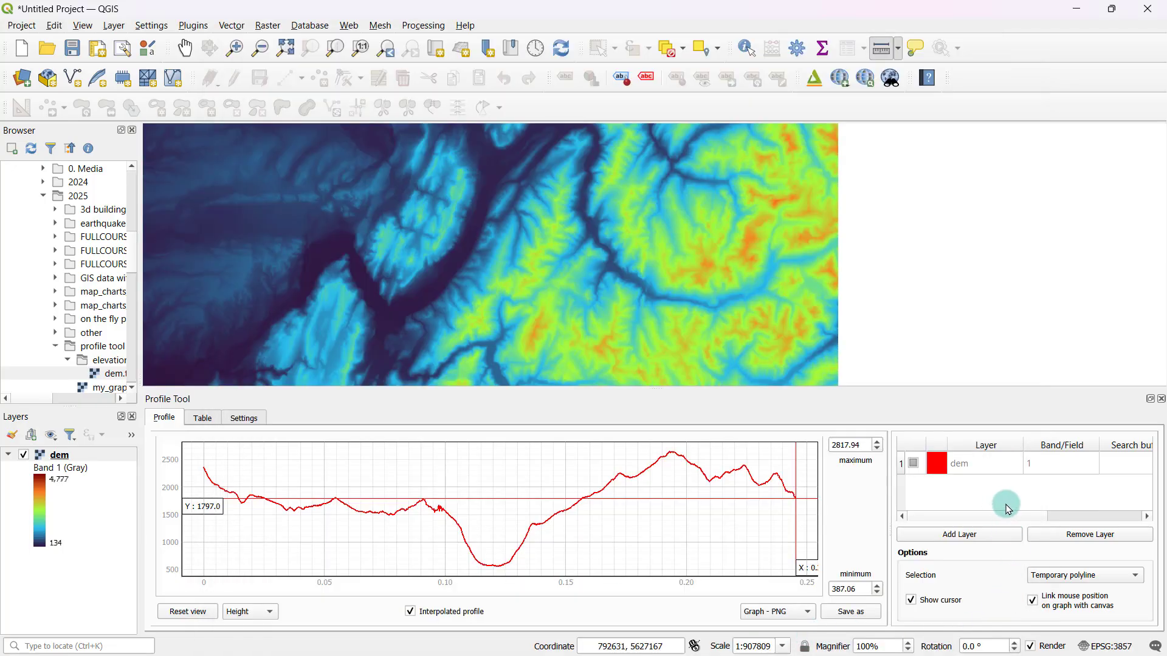
# - Reopen Profile Tool's Terrain profile panel and add the dem layer to it
pyautogui.click(1162, 403)
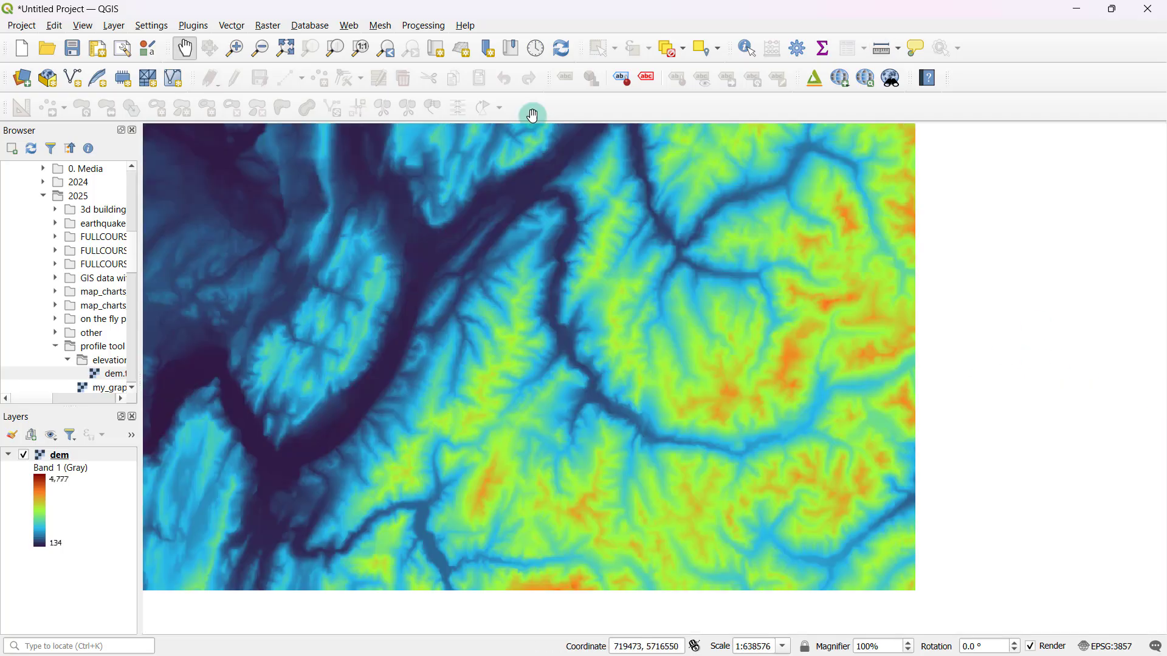
pyautogui.click(152, 26)
pyautogui.moveTo(189, 30)
pyautogui.moveTo(210, 84)
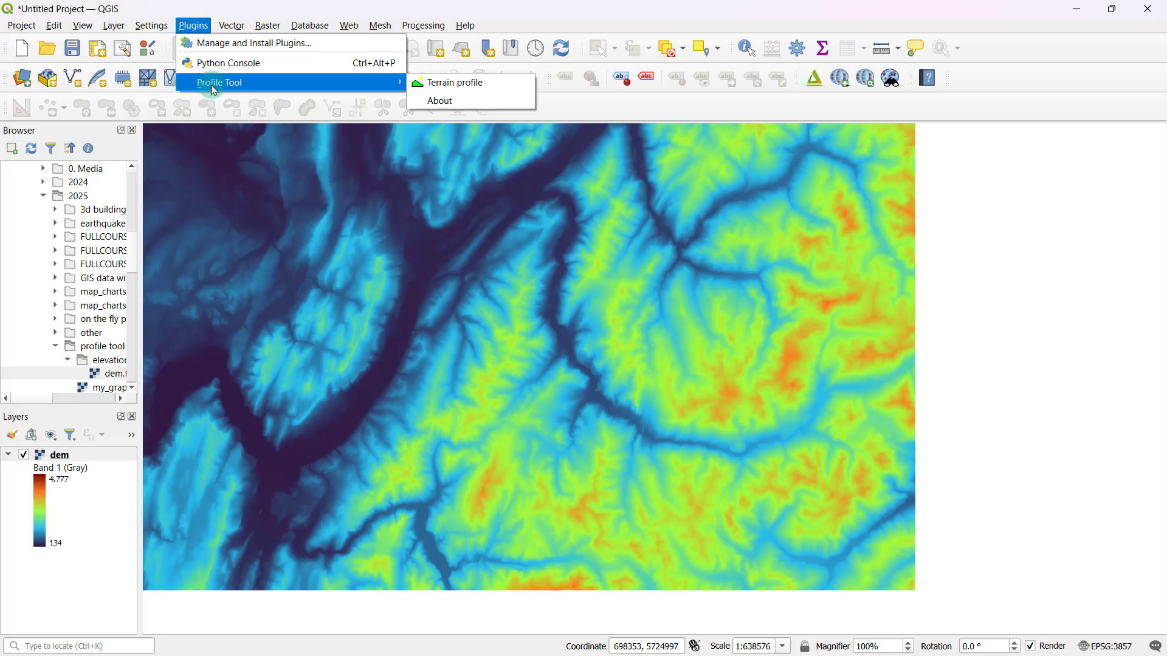
pyautogui.click(456, 90)
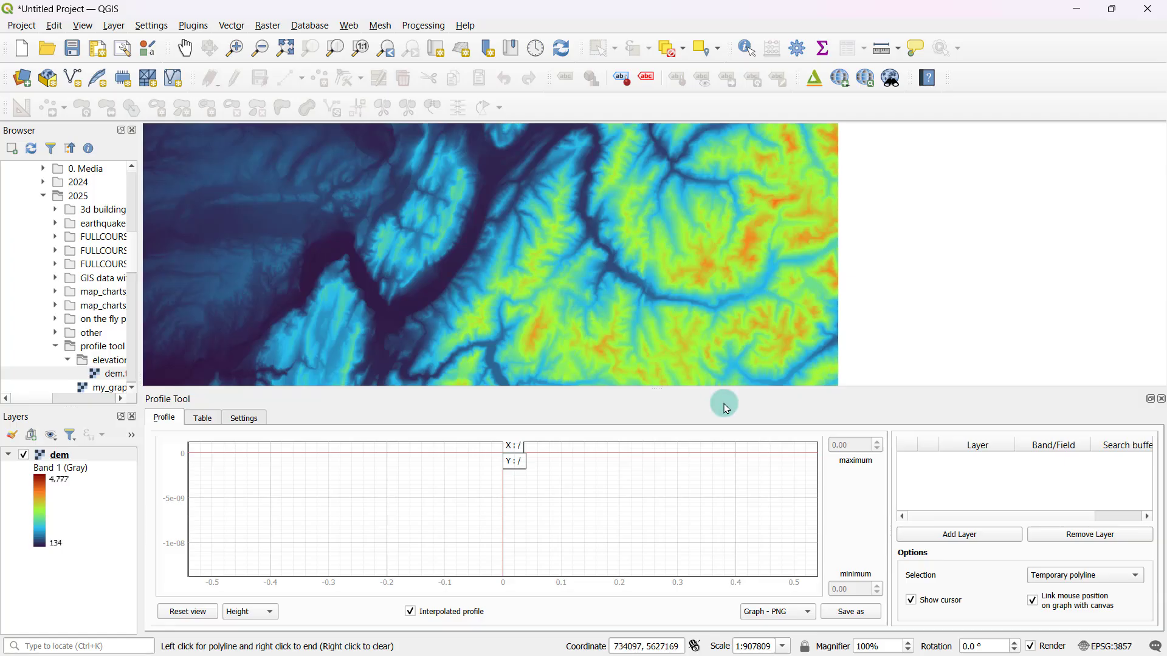
pyautogui.click(60, 454)
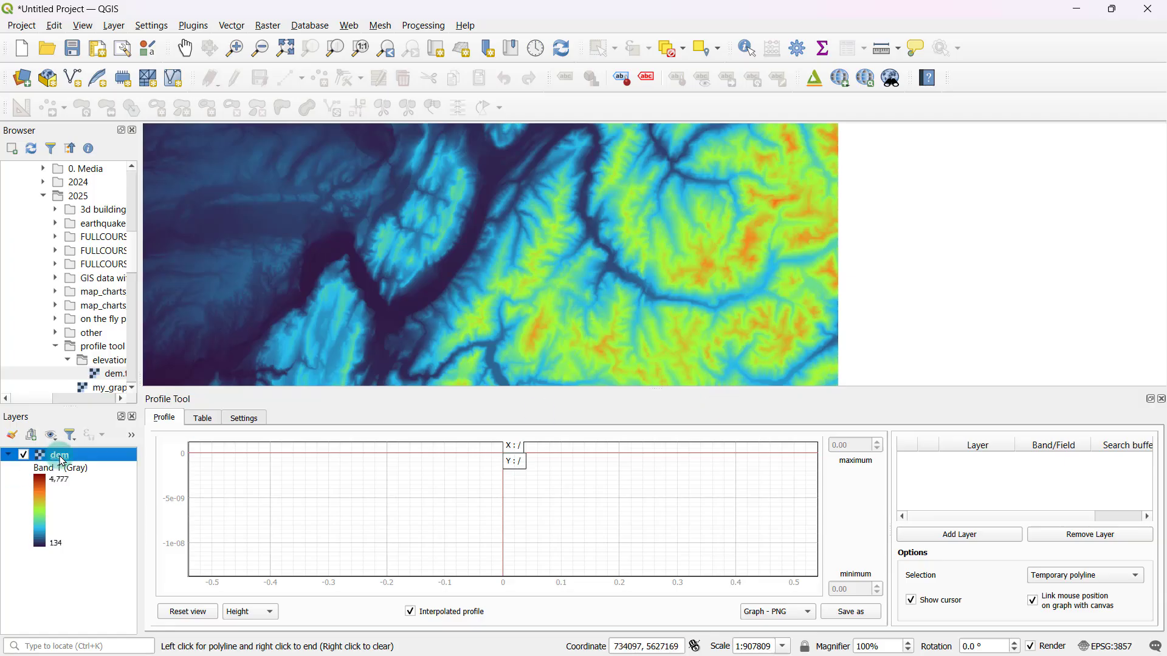
pyautogui.click(960, 534)
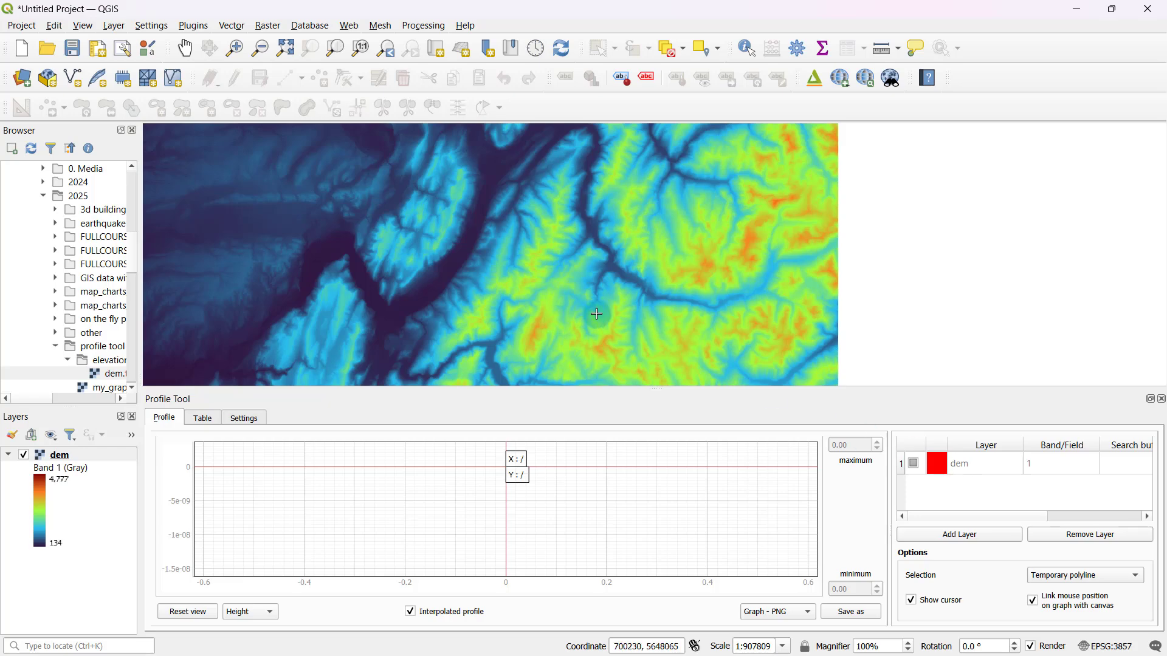
pyautogui.moveTo(604, 316); pyautogui.dragTo(662, 307)
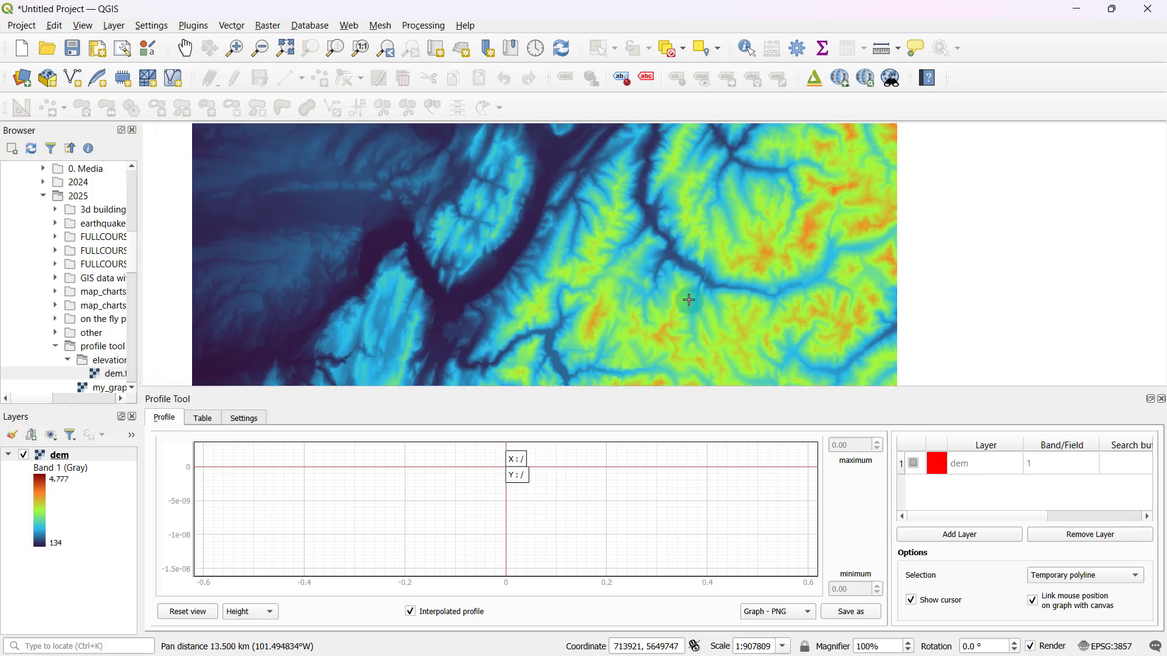
# - Draw a profile line across the valley, plotting elevations about 404 to 2,771 over roughly 36,000 m
pyautogui.click(652, 313)
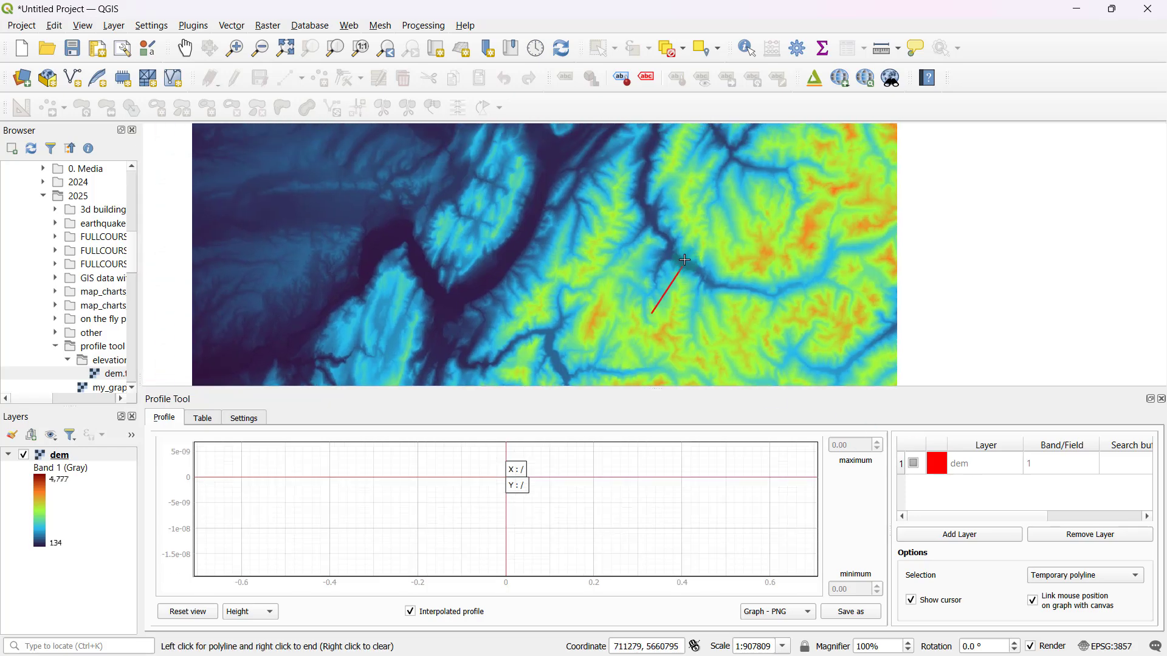
pyautogui.rightClick(714, 217)
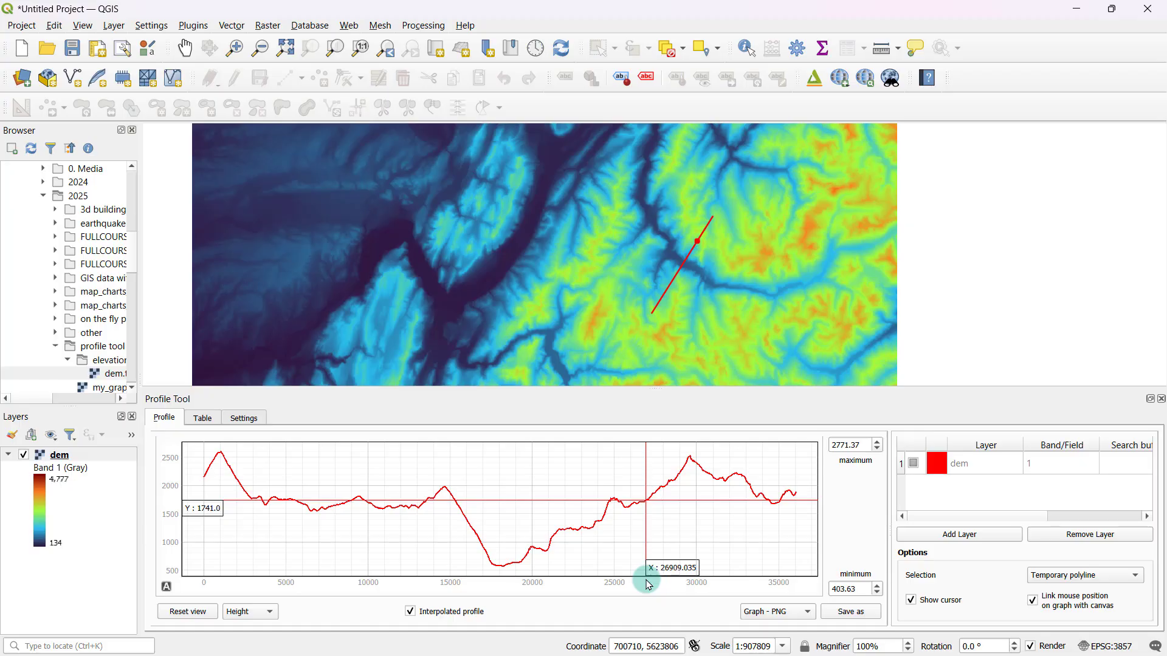
# - Show the profile as the dem_band_1 table of distances and elevations in the Profile Tool
pyautogui.click(204, 420)
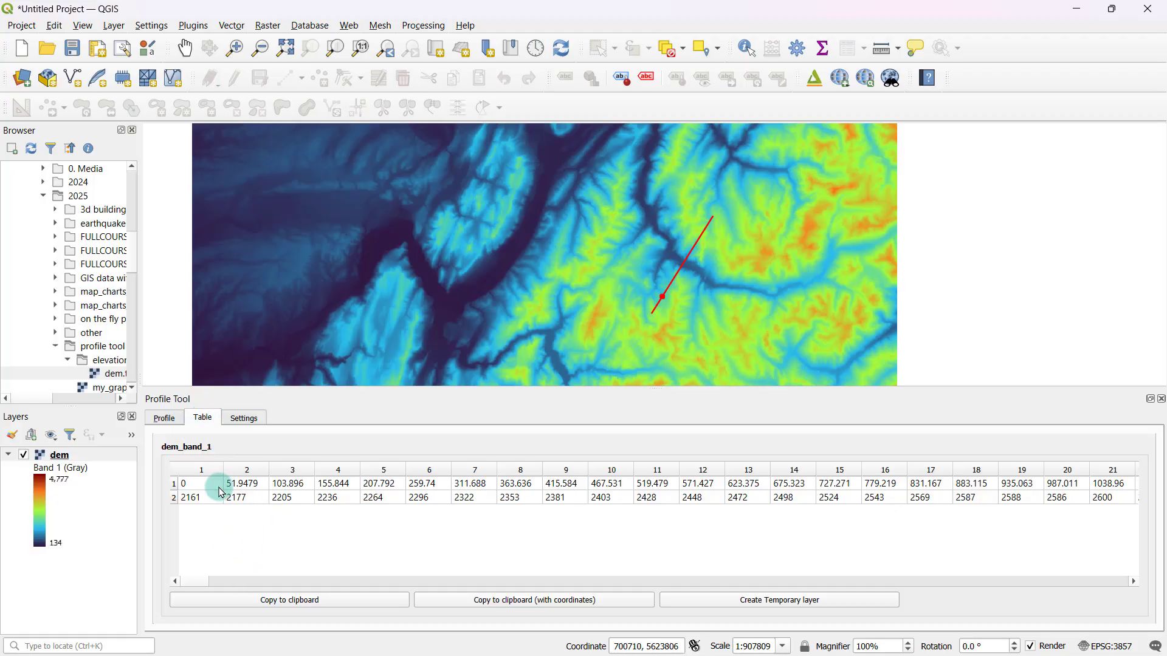
pyautogui.moveTo(204, 583); pyautogui.dragTo(169, 424)
pyautogui.click(165, 419)
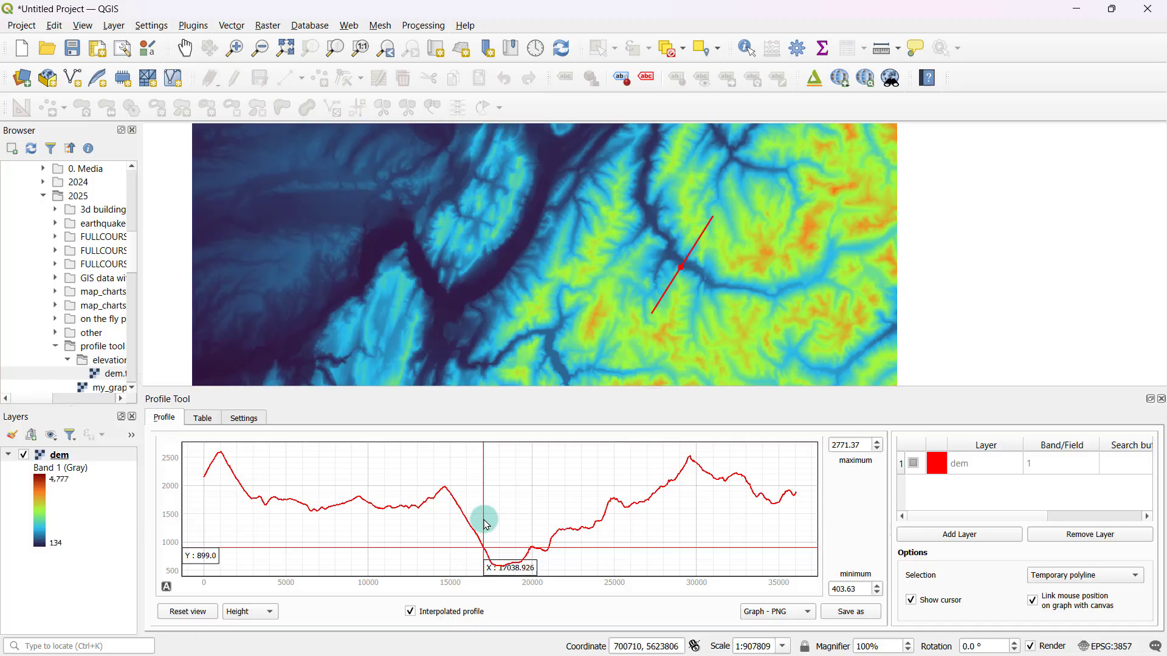
pyautogui.click(202, 418)
pyautogui.click(164, 418)
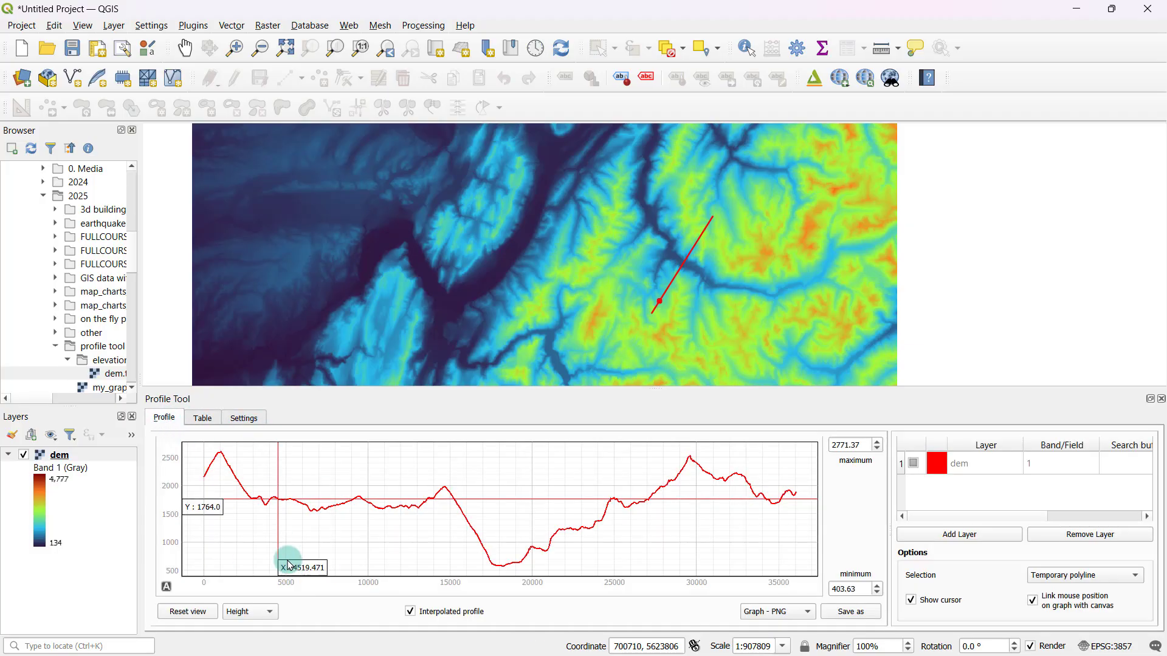
pyautogui.click(199, 424)
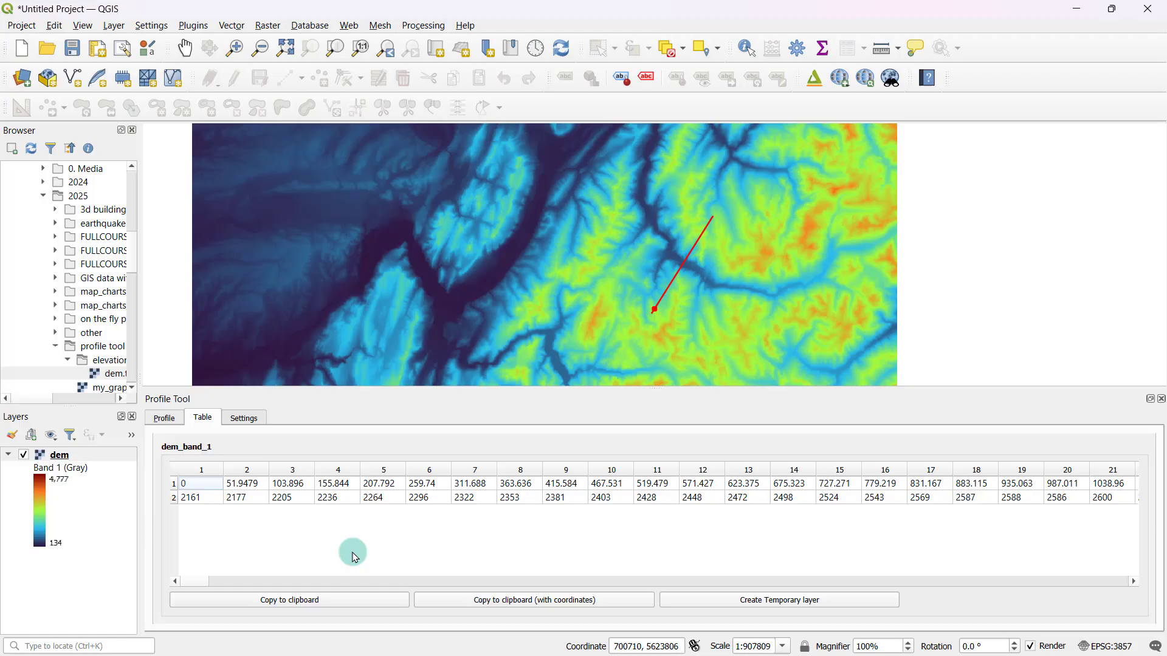
# - Copy the profile table values and paste them into the Excel workbook starting at cell B2
pyautogui.click(296, 606)
pyautogui.hotkey('alt', 'Tab')
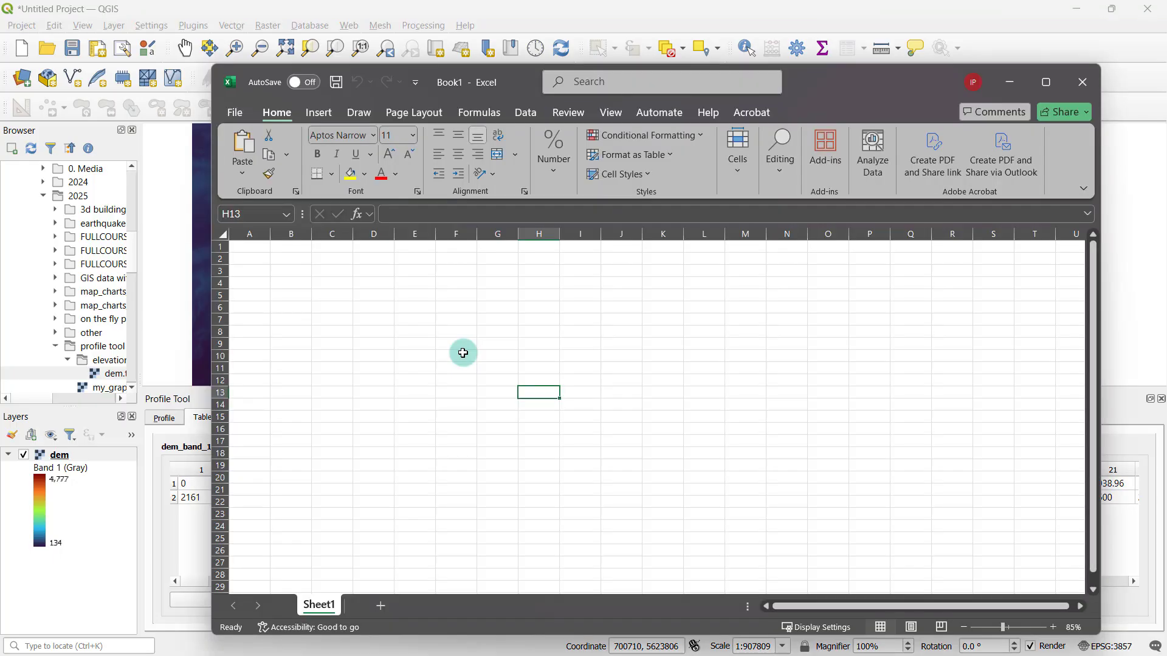
pyautogui.click(286, 257)
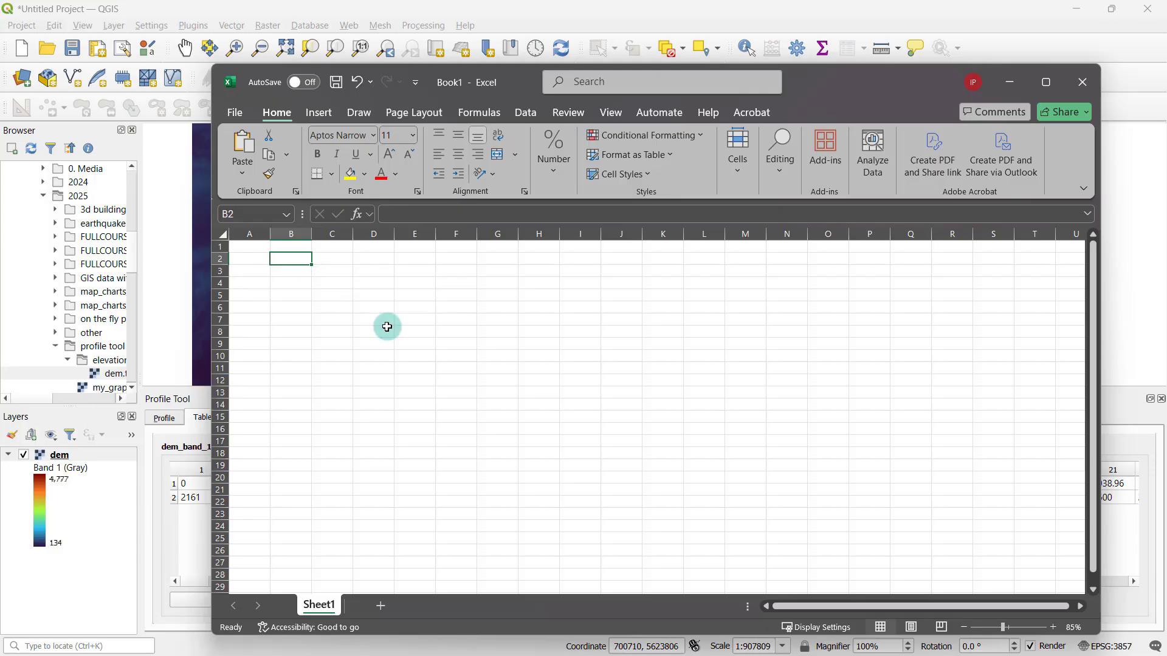
pyautogui.hotkey('ctrl', 'v')
pyautogui.scroll(-5, 444, 365)
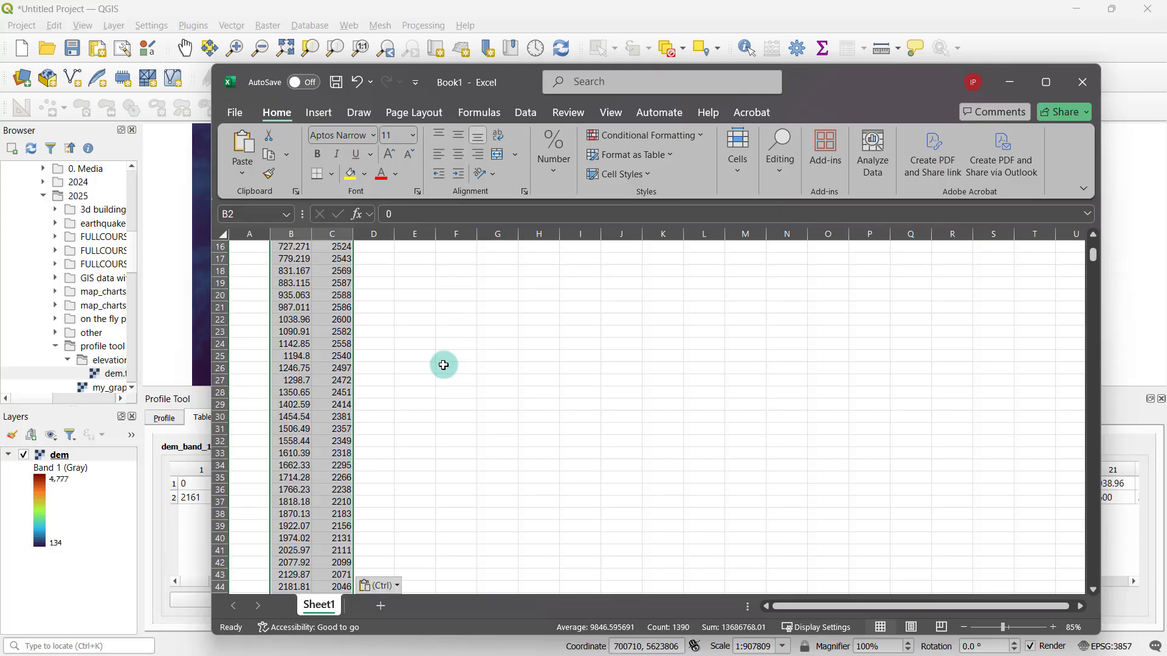
pyautogui.scroll(5, 443, 366)
# - Add the headers 'Distance' in B1 and 'Elev' in C1, then select B1:C696
pyautogui.click(291, 246)
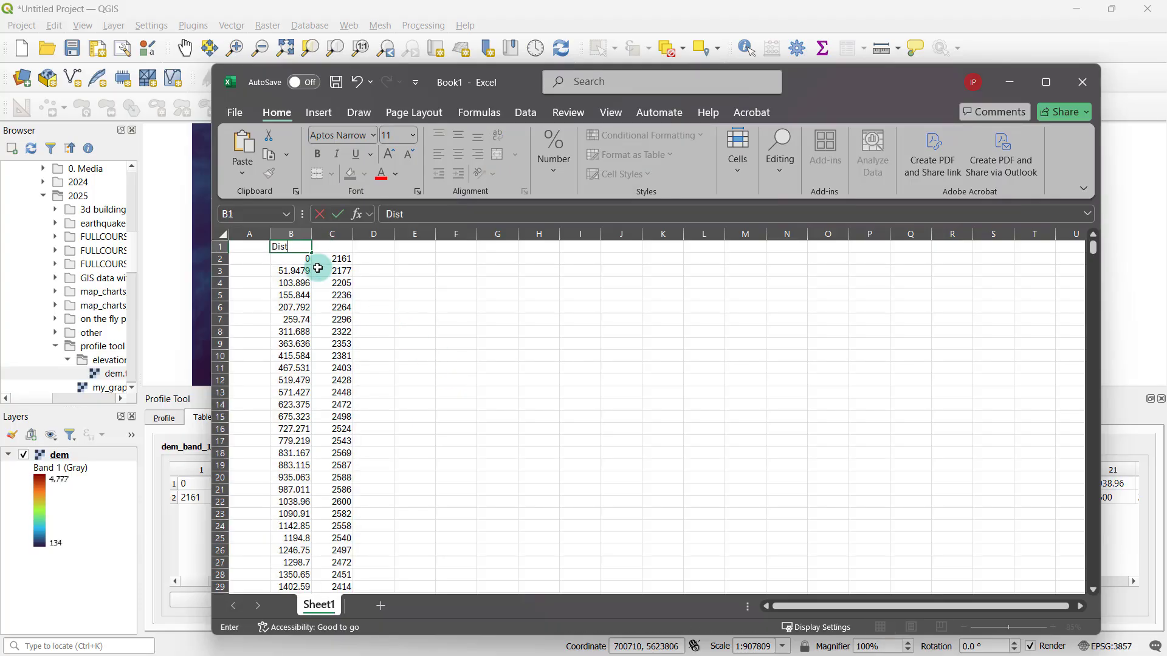
pyautogui.click(328, 248)
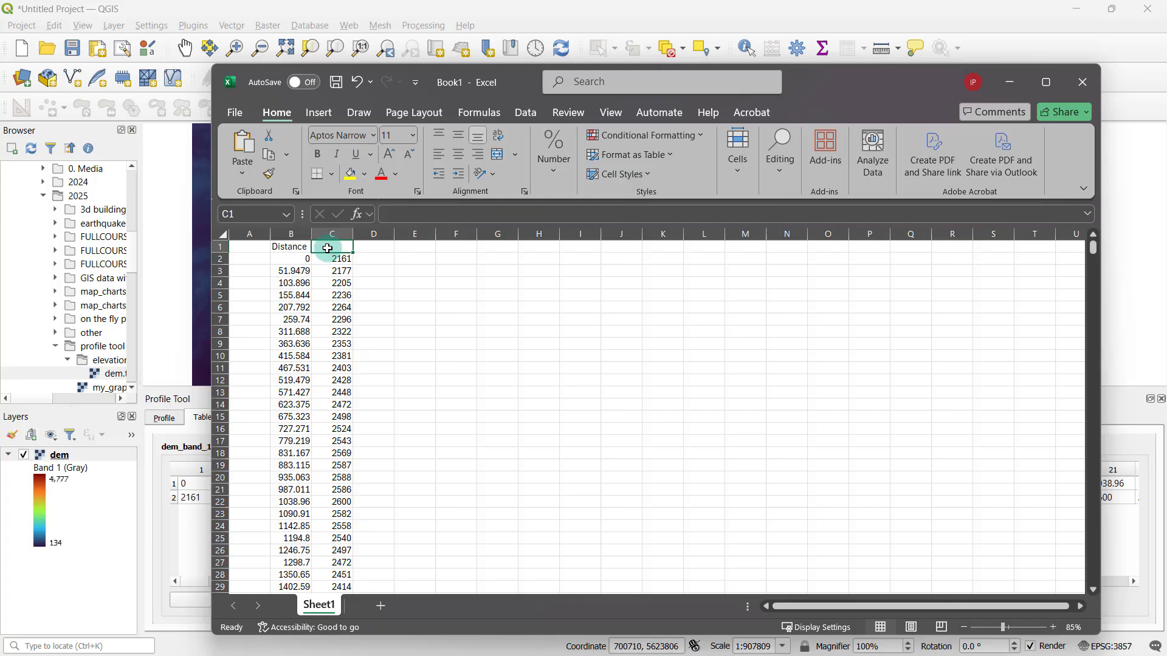
pyautogui.write('Ele')
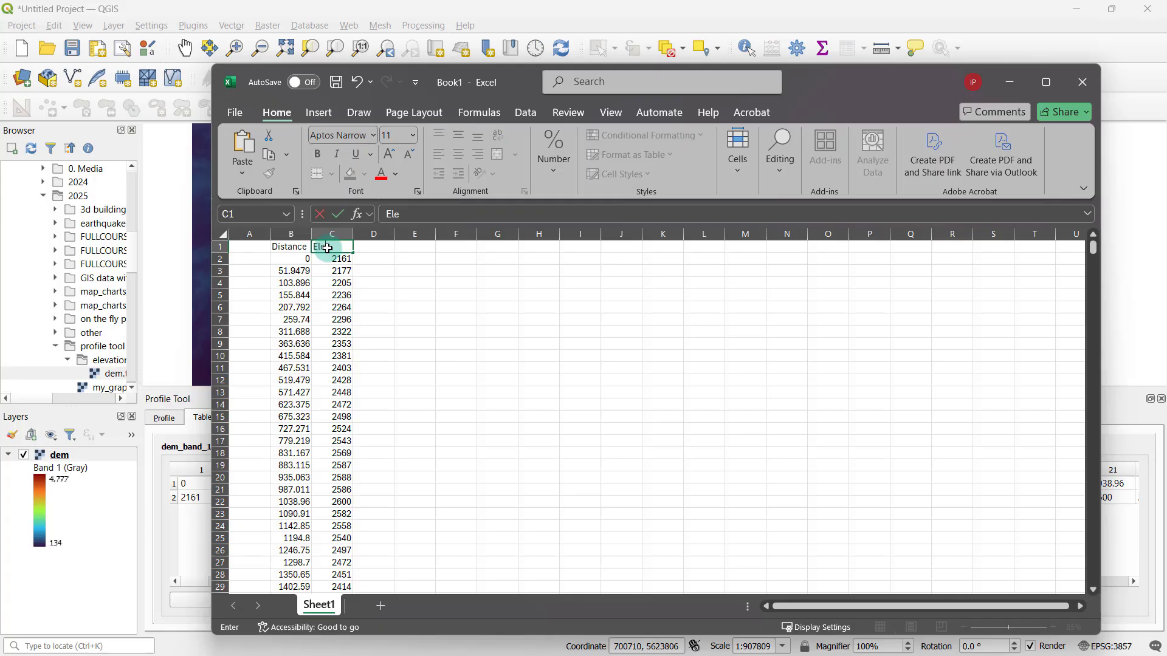
pyautogui.write('v')
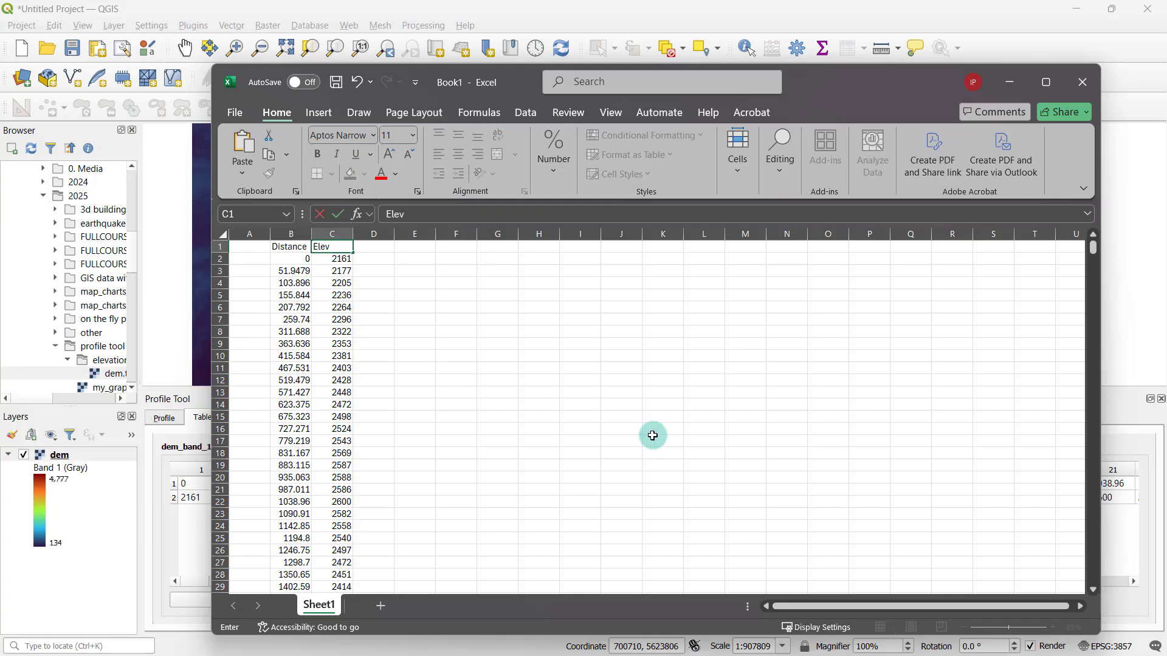
pyautogui.click(657, 435)
pyautogui.moveTo(290, 247); pyautogui.dragTo(323, 258)
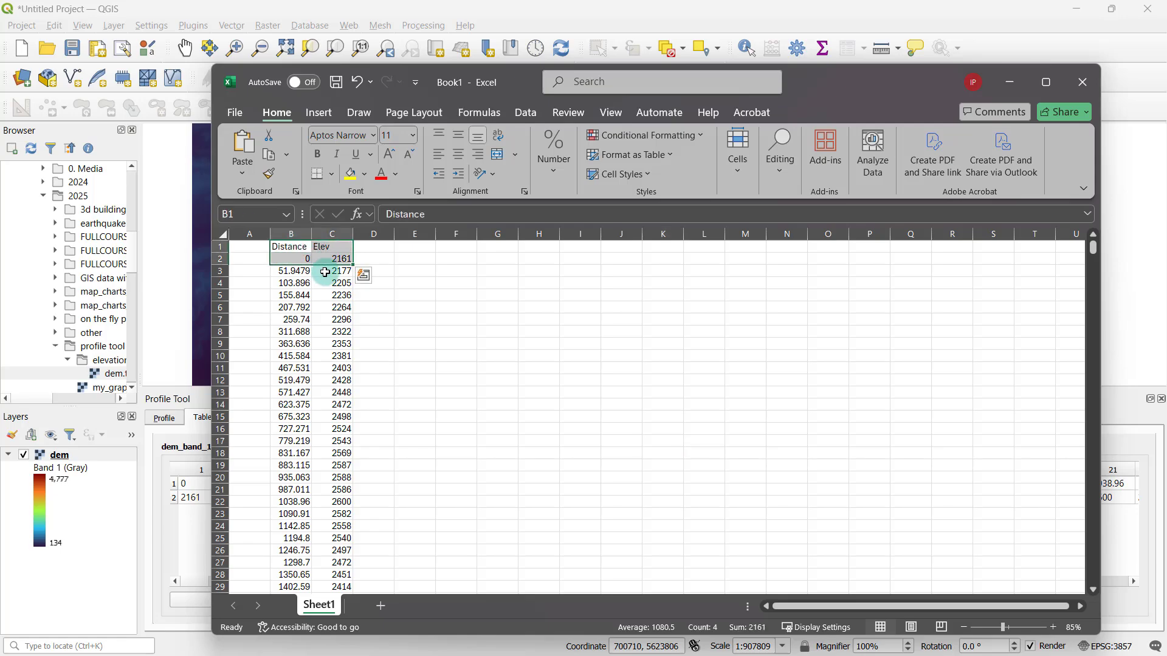
pyautogui.hotkey('ctrl', 'shift', 'Down')
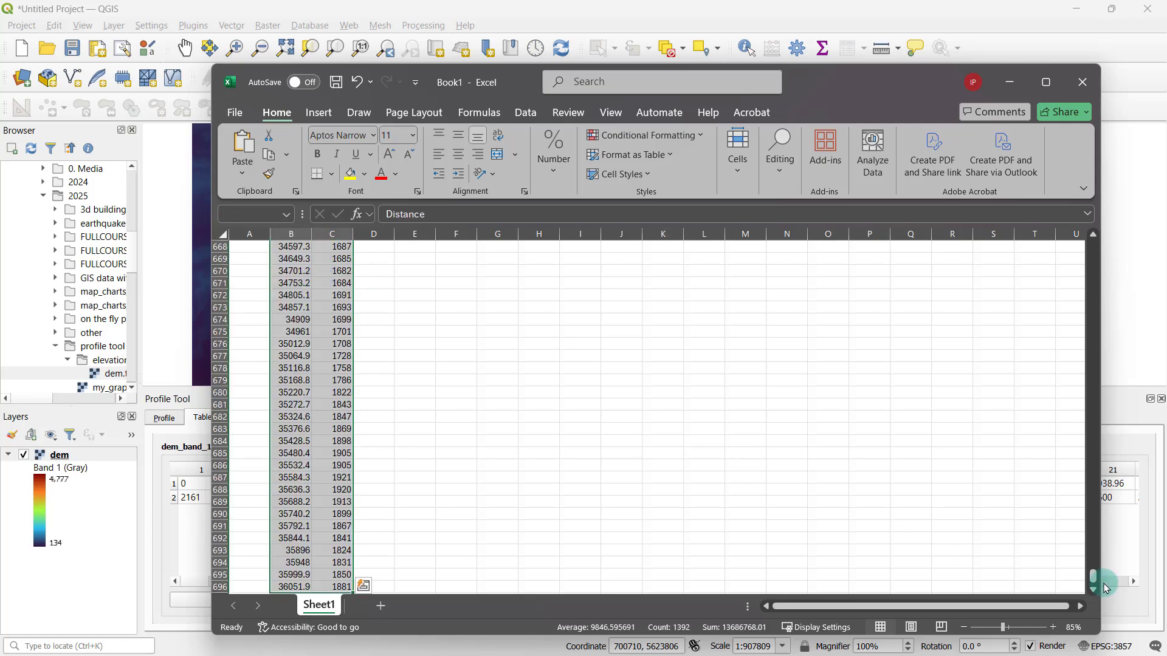
pyautogui.moveTo(1094, 577); pyautogui.dragTo(1098, 236)
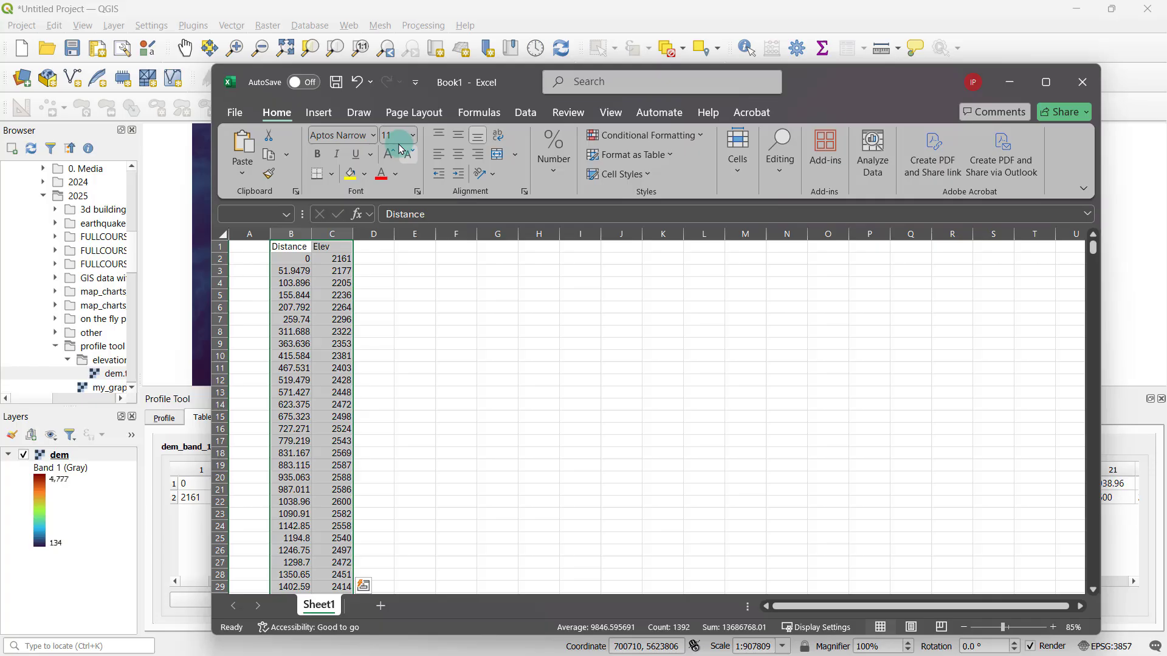
# - Insert a Scatter with Straight Lines chart of Elev versus Distance, enlarged beside the data
pyautogui.click(318, 116)
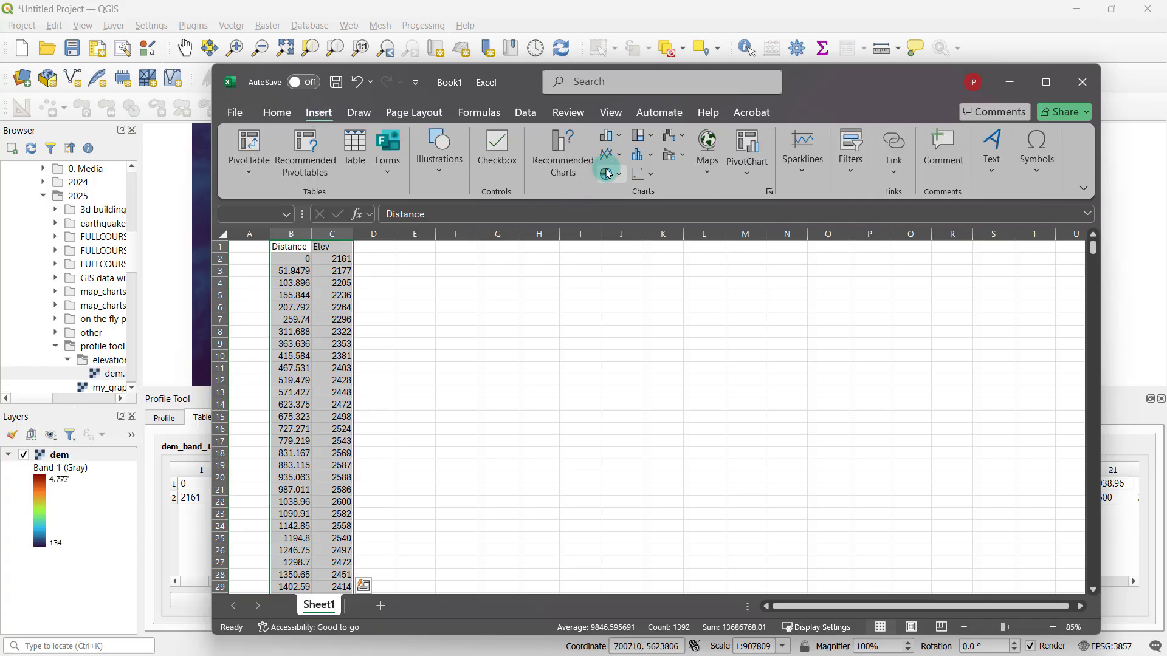
pyautogui.click(653, 176)
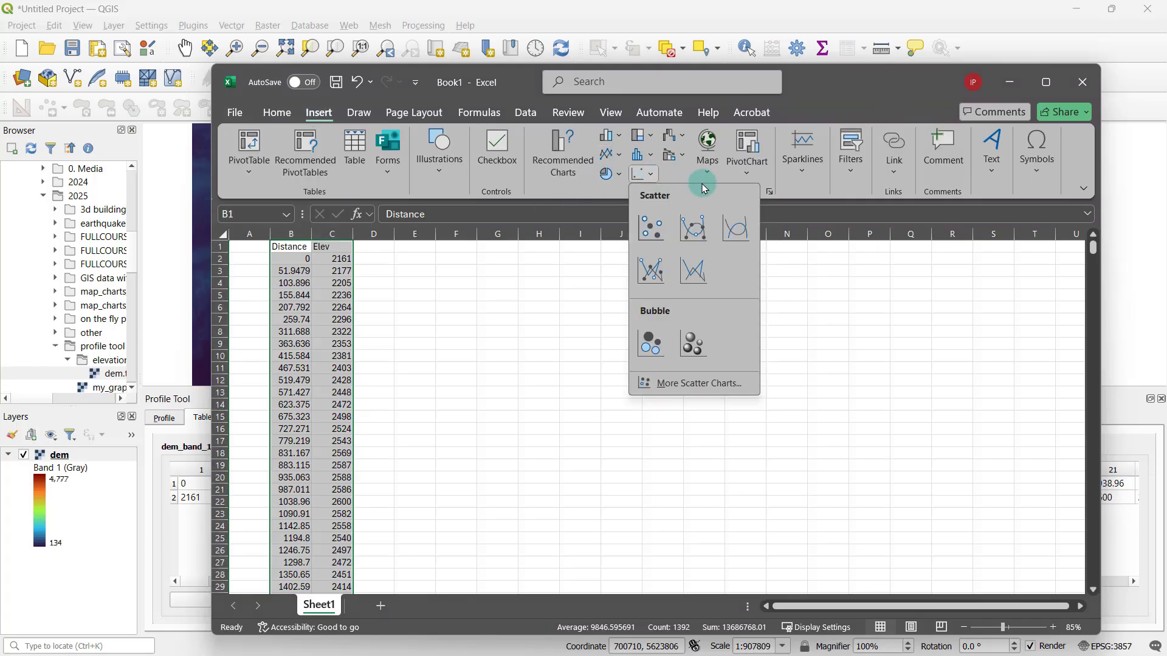
pyautogui.click(697, 277)
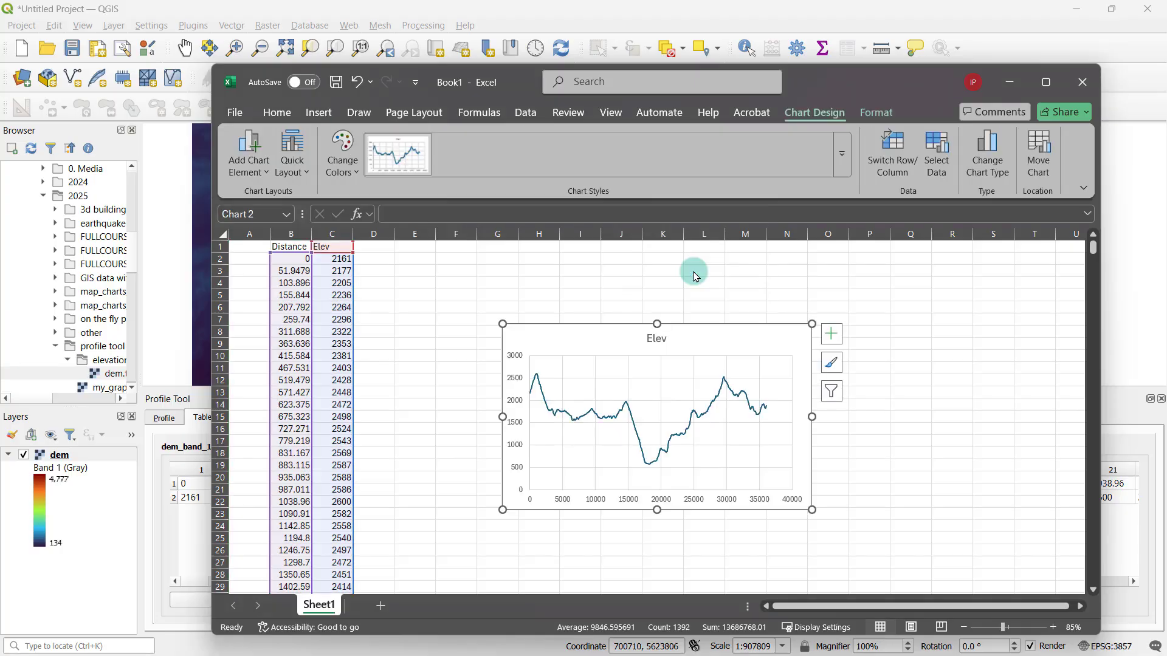
pyautogui.moveTo(739, 352); pyautogui.dragTo(633, 326)
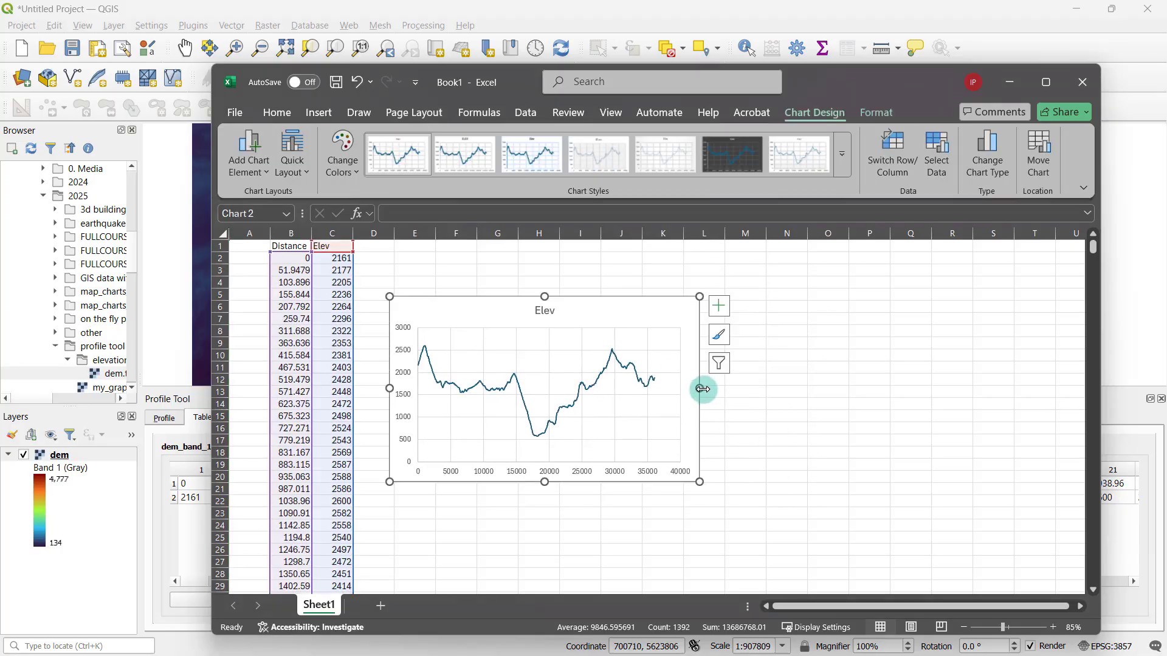
pyautogui.moveTo(700, 389); pyautogui.dragTo(989, 391)
pyautogui.moveTo(690, 481); pyautogui.dragTo(690, 559)
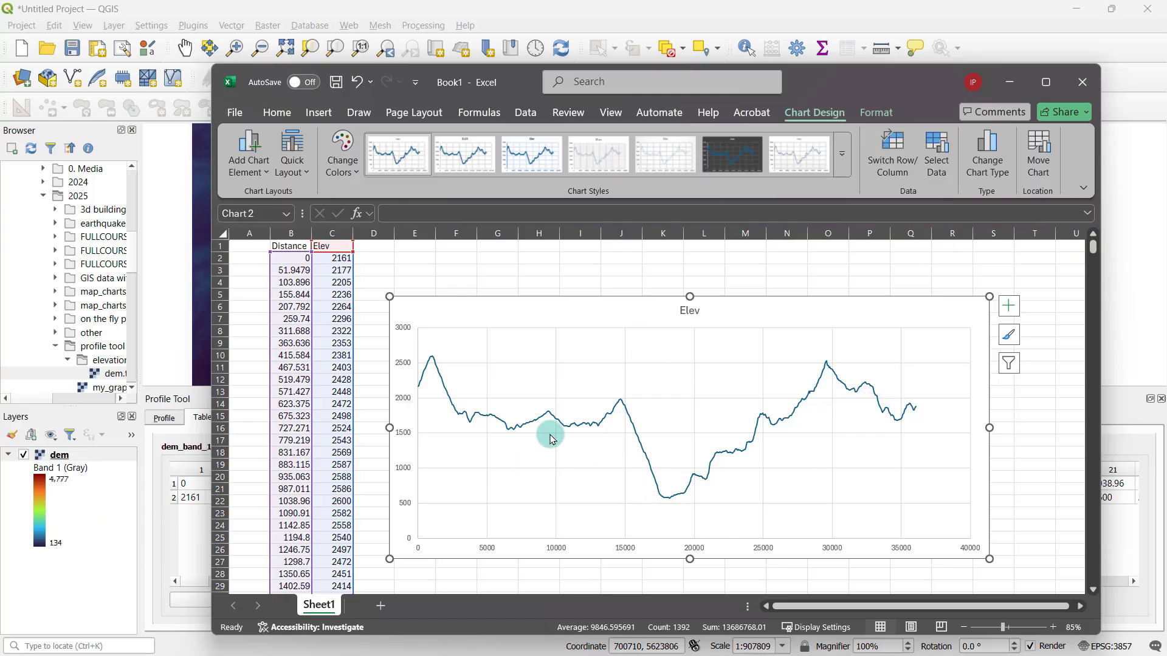
# - Switch the QGIS Profile Tool from the table to the red elevation profile graph
pyautogui.click(171, 425)
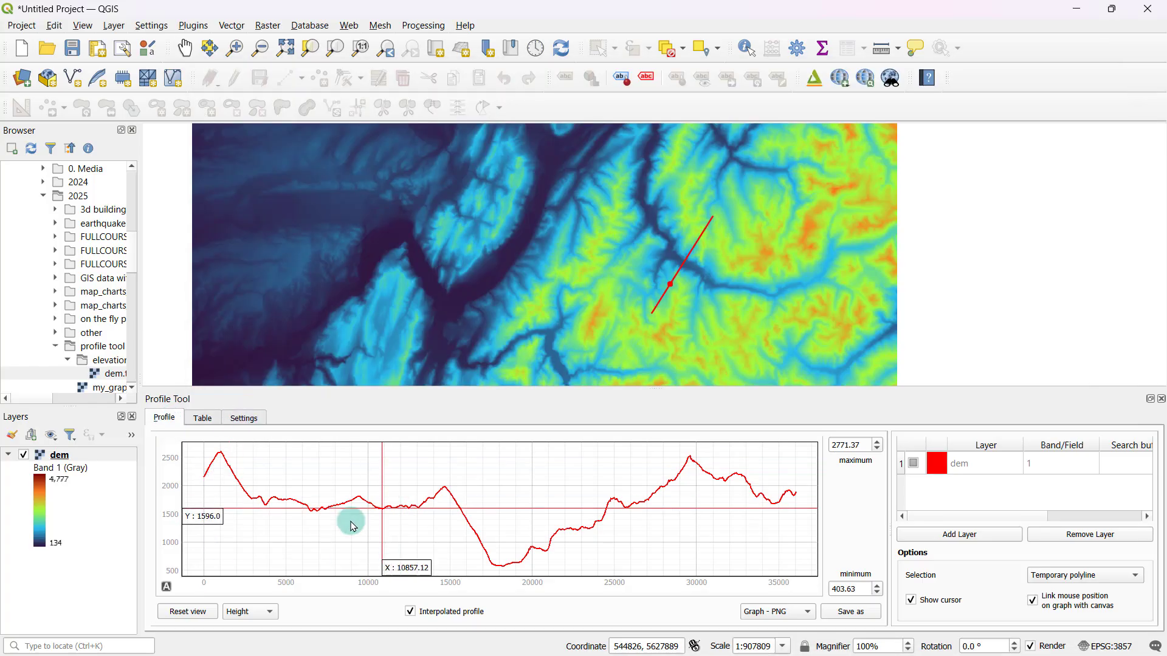